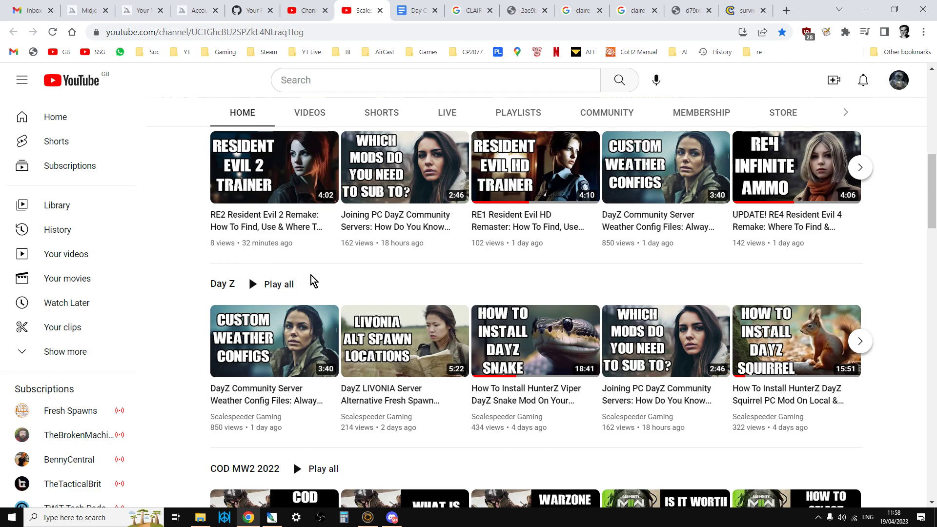
Look over the channel's video thumbnails, then switch to the Midjourney home page tab.
{"action": "mouse_move", "coordinate": [290, 245]}
{"action": "left_click", "coordinate": [82, 12]}
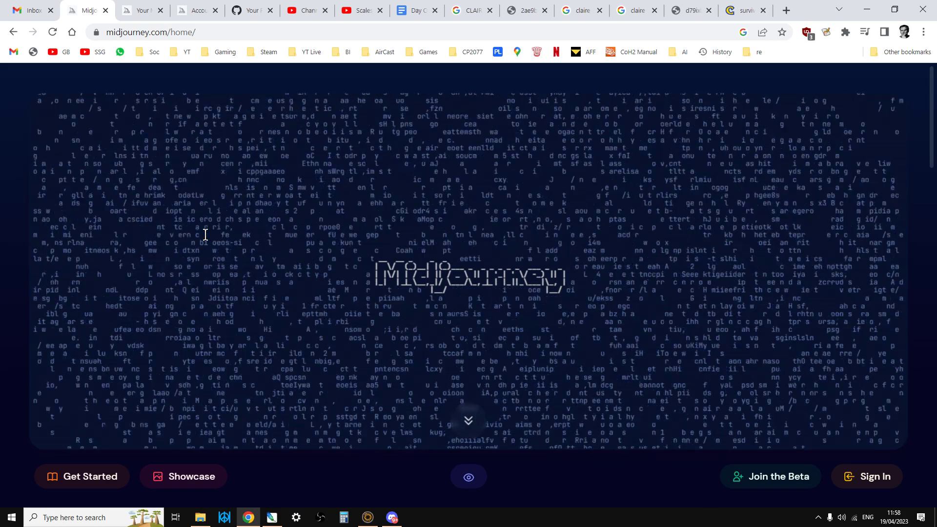
Check the Midjourney subscription plans, glance at the Discord bot chat, and return to the gallery.
{"action": "left_click", "coordinate": [144, 12]}
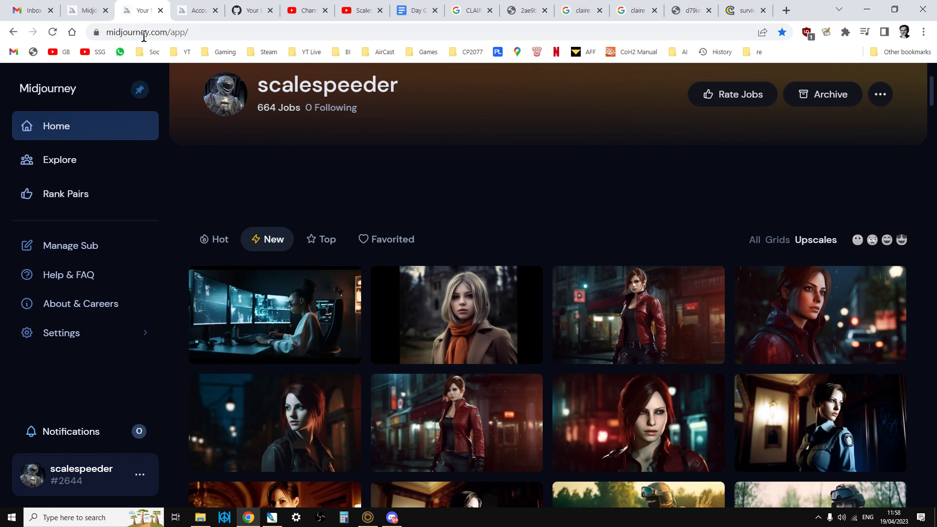
{"action": "left_click", "coordinate": [195, 11]}
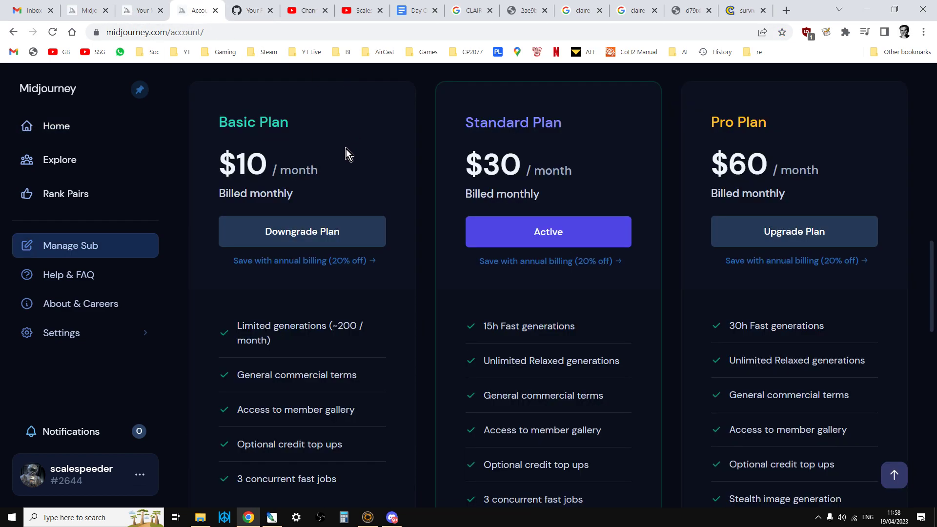
{"action": "left_click", "coordinate": [391, 517]}
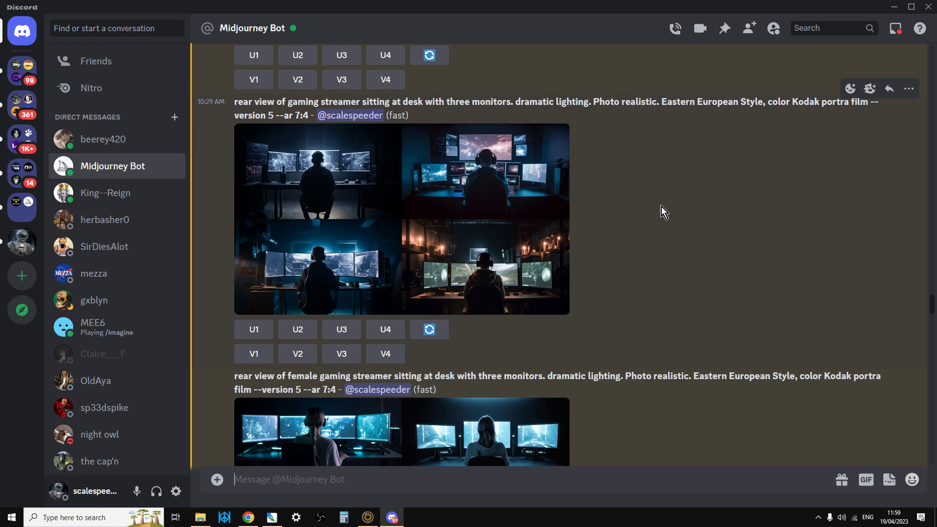
{"action": "left_click", "coordinate": [248, 517]}
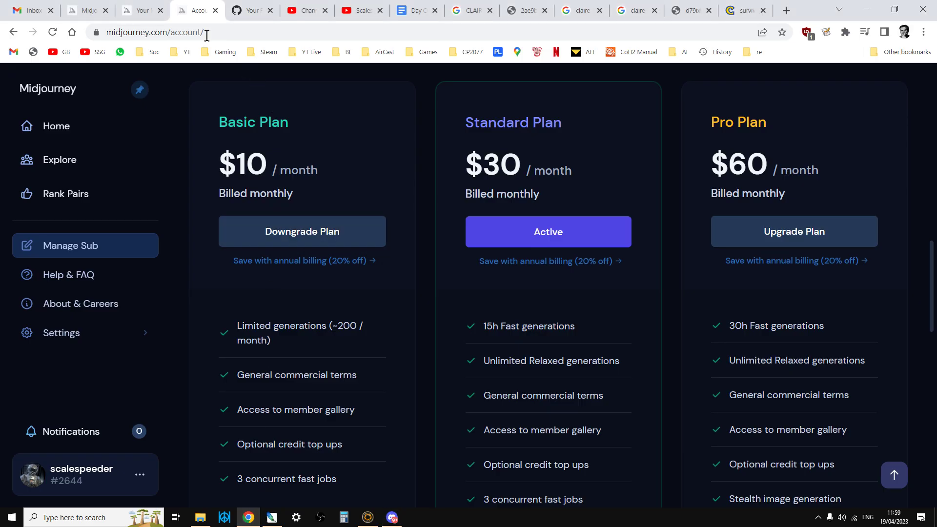
{"action": "left_click", "coordinate": [131, 12]}
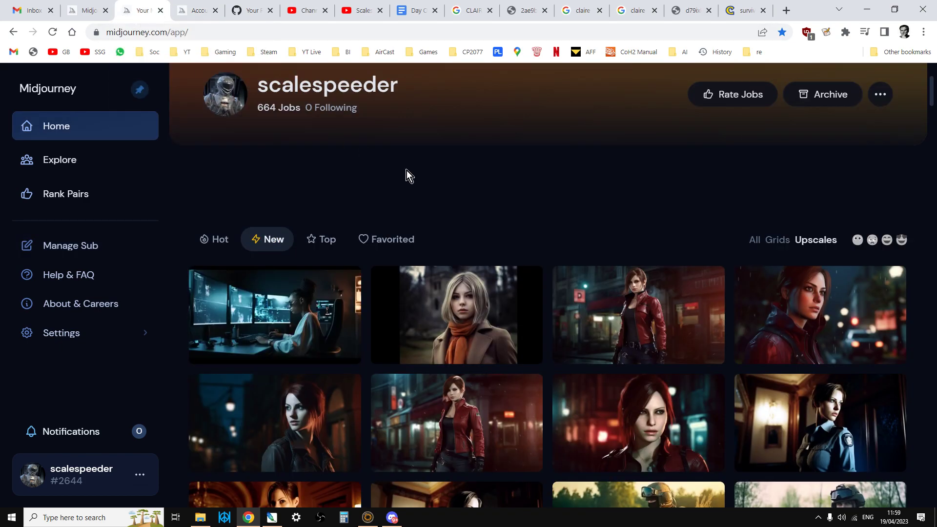
Scroll down and back up through the gallery of upscaled images under the New filter.
{"action": "scroll", "coordinate": [545, 218], "scroll_direction": "down", "scroll_amount": 8}
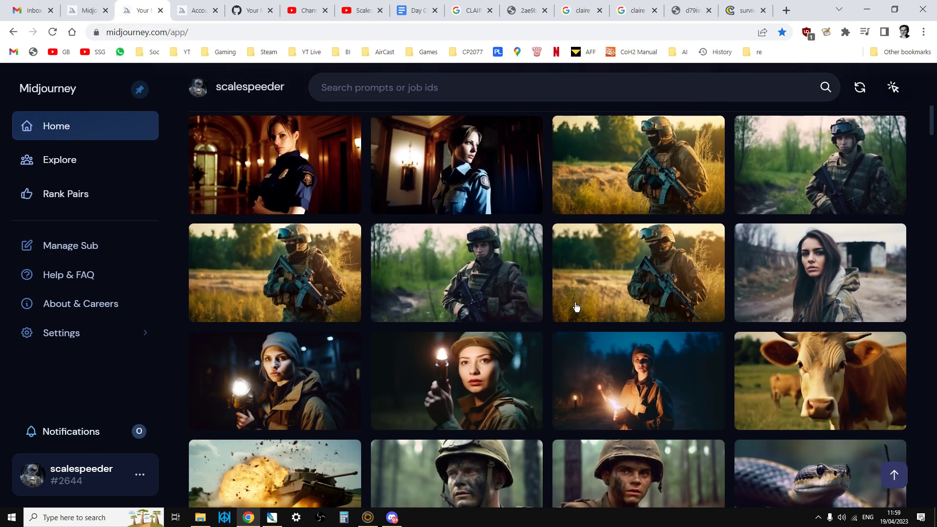
{"action": "mouse_move", "coordinate": [575, 306]}
{"action": "scroll", "coordinate": [491, 326], "scroll_direction": "down", "scroll_amount": 4}
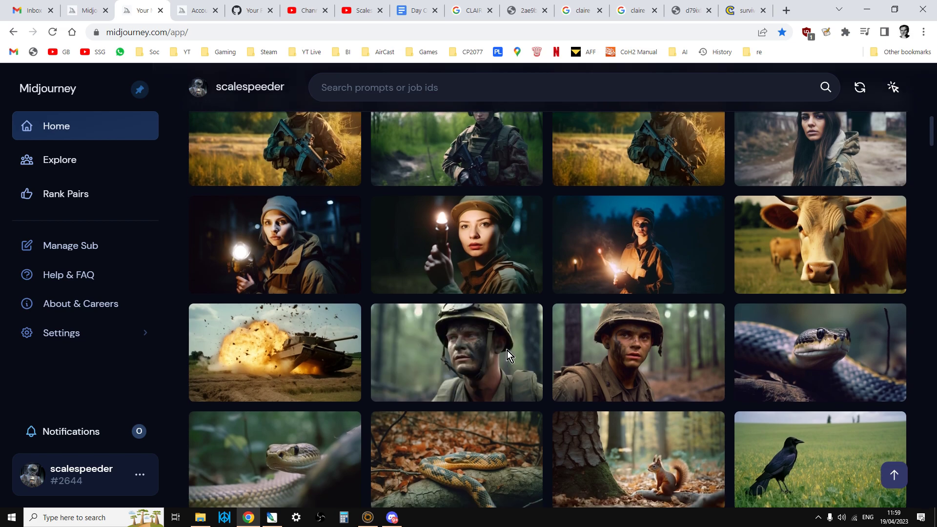
{"action": "mouse_move", "coordinate": [487, 236]}
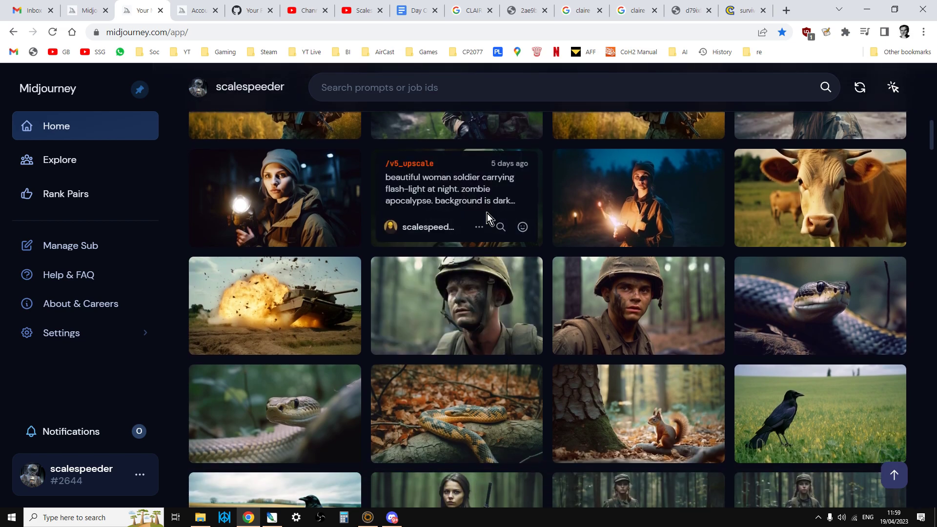
{"action": "scroll", "coordinate": [488, 216], "scroll_direction": "up", "scroll_amount": 6}
{"action": "scroll", "coordinate": [486, 213], "scroll_direction": "up", "scroll_amount": 1}
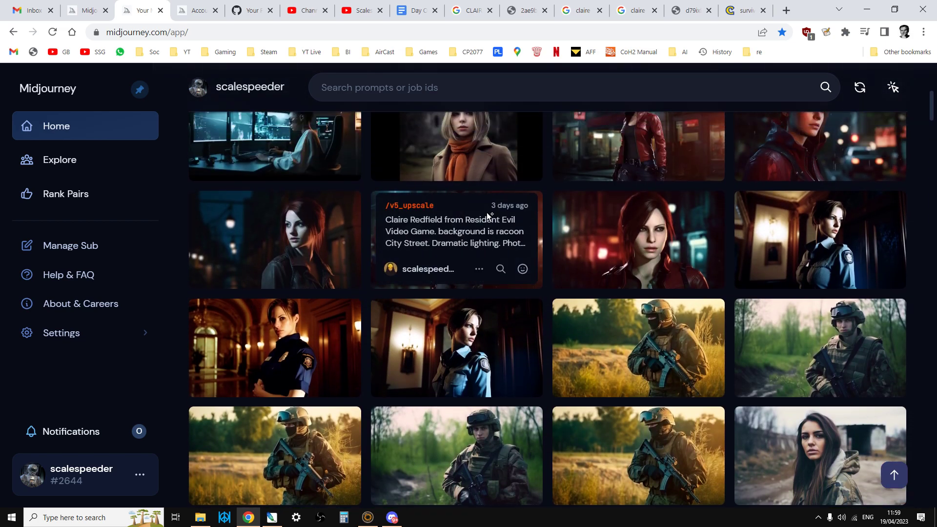
{"action": "scroll", "coordinate": [487, 212], "scroll_direction": "up", "scroll_amount": 1}
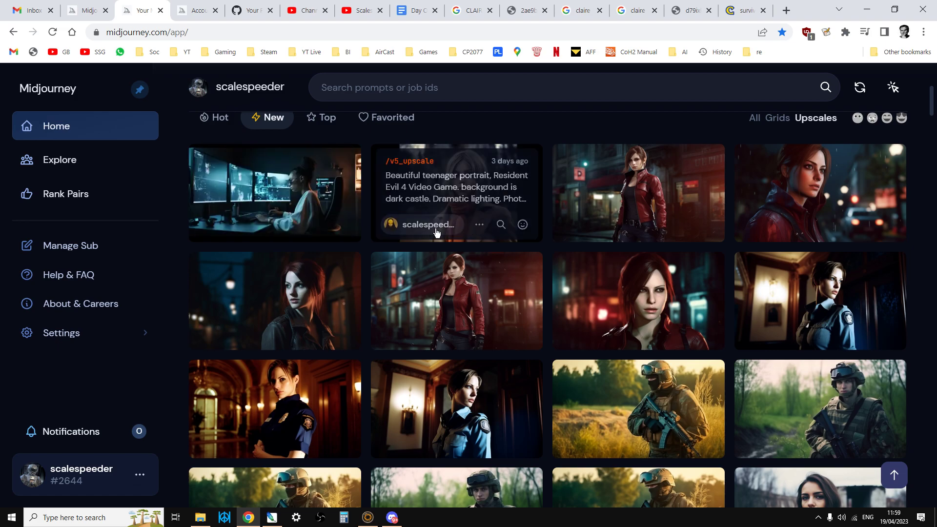
{"action": "left_click", "coordinate": [272, 517]}
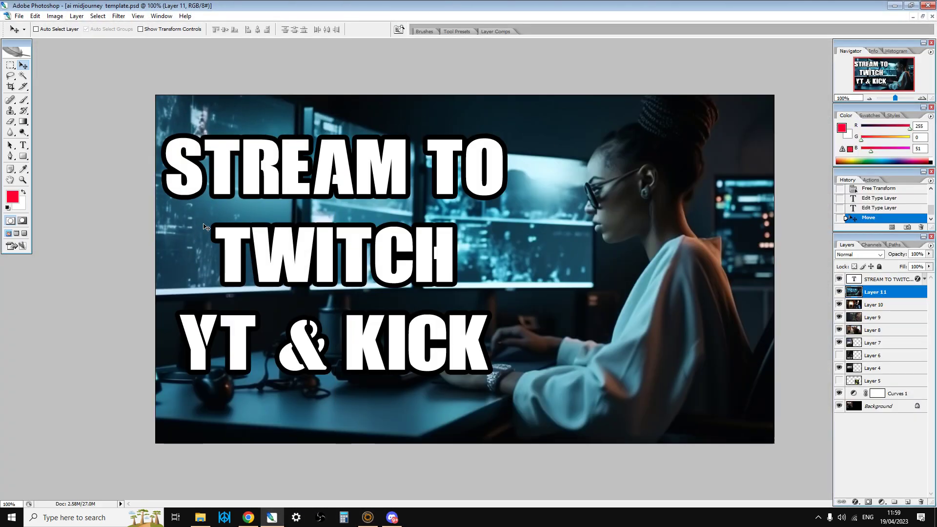
{"action": "left_click", "coordinate": [894, 5]}
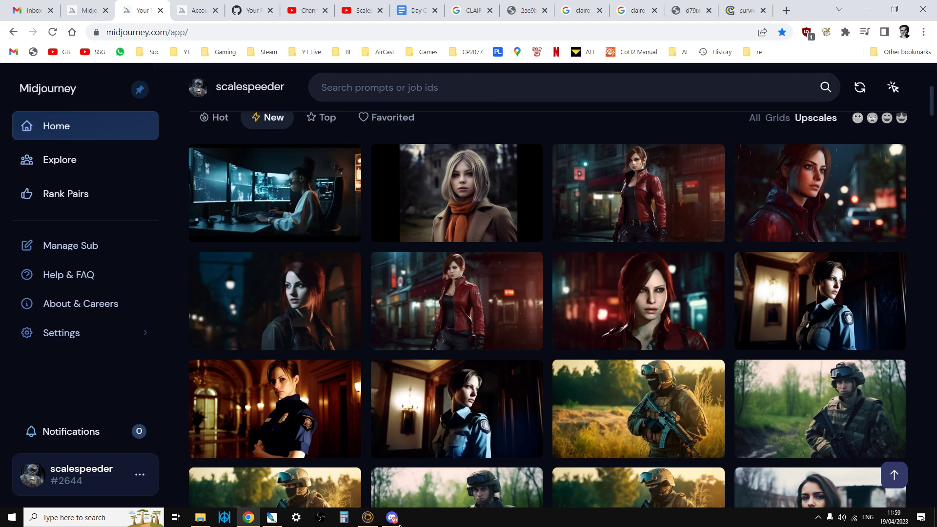
Open the Multi Cast video's details in YouTube Studio, then switch to the Midjourney Bot chat.
{"action": "left_click", "coordinate": [358, 11]}
{"action": "left_click", "coordinate": [291, 14]}
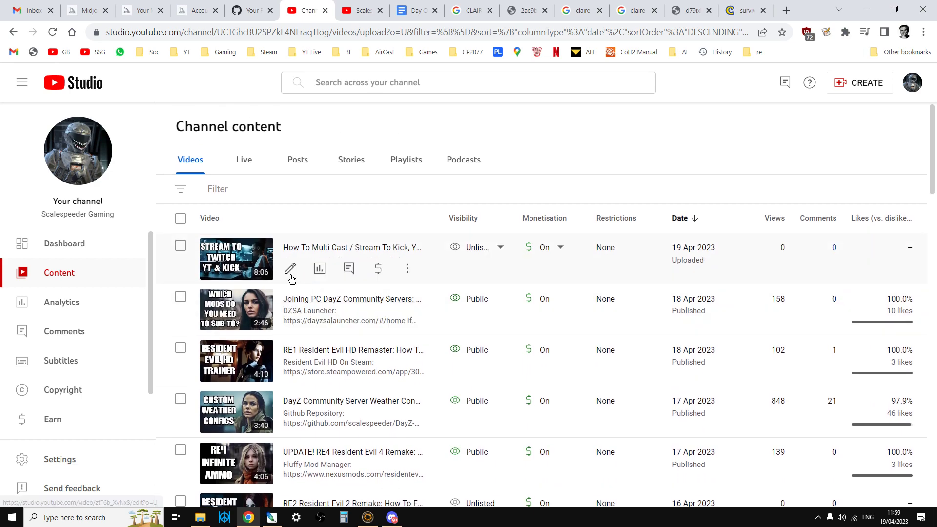
{"action": "left_click", "coordinate": [291, 272]}
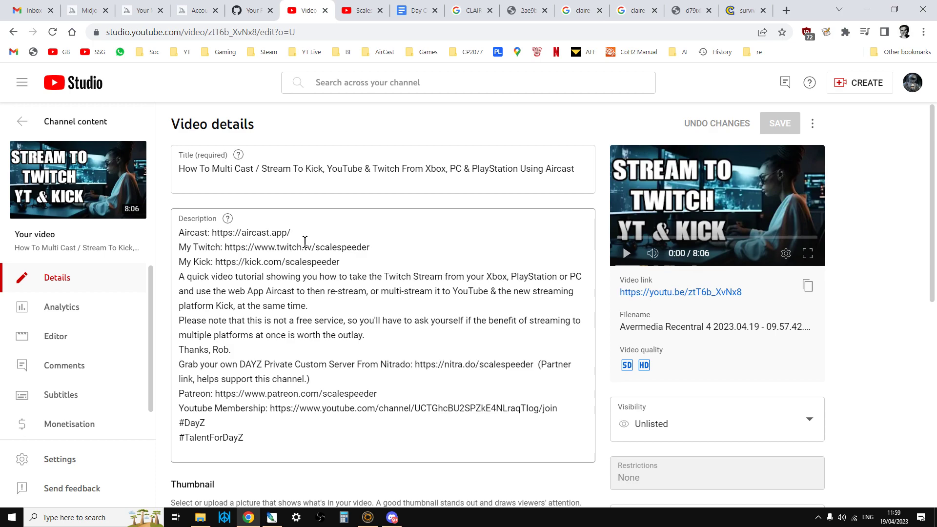
{"action": "left_click", "coordinate": [391, 517]}
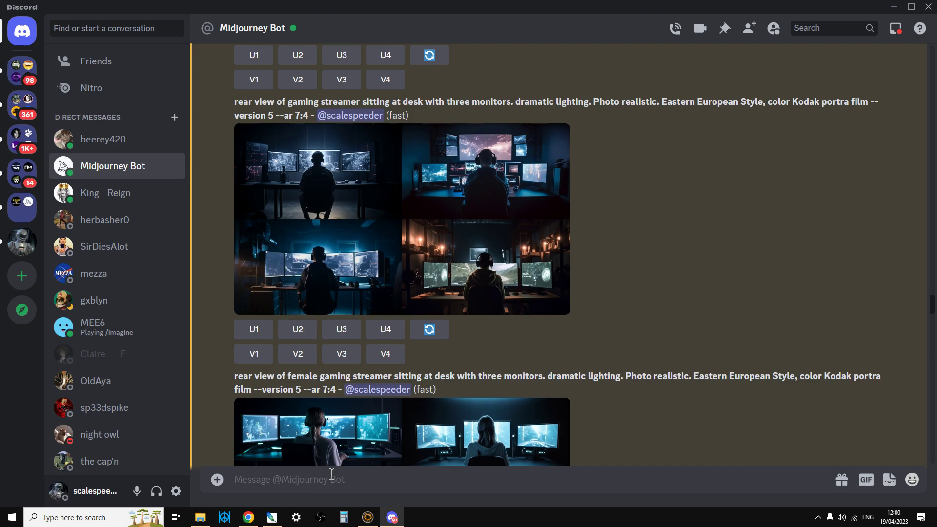
{"action": "type", "text": "/imag"}
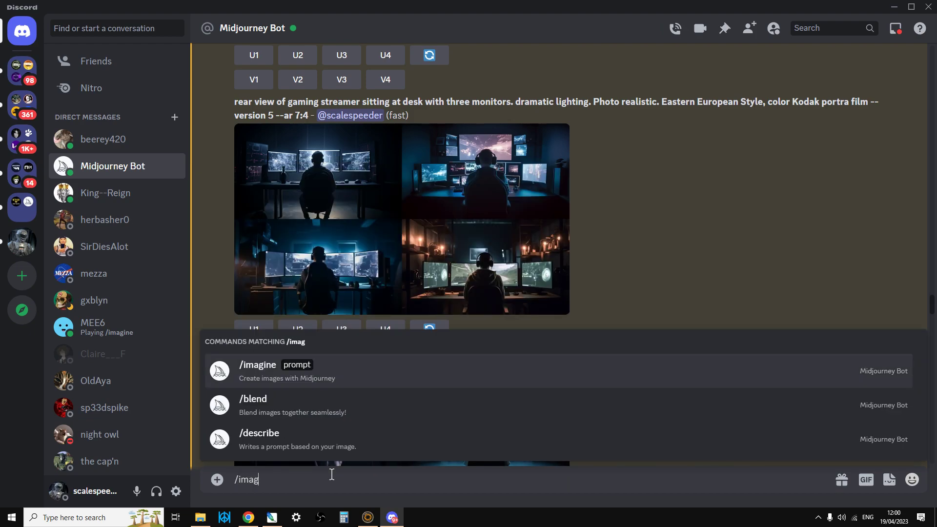
{"action": "left_click", "coordinate": [295, 366]}
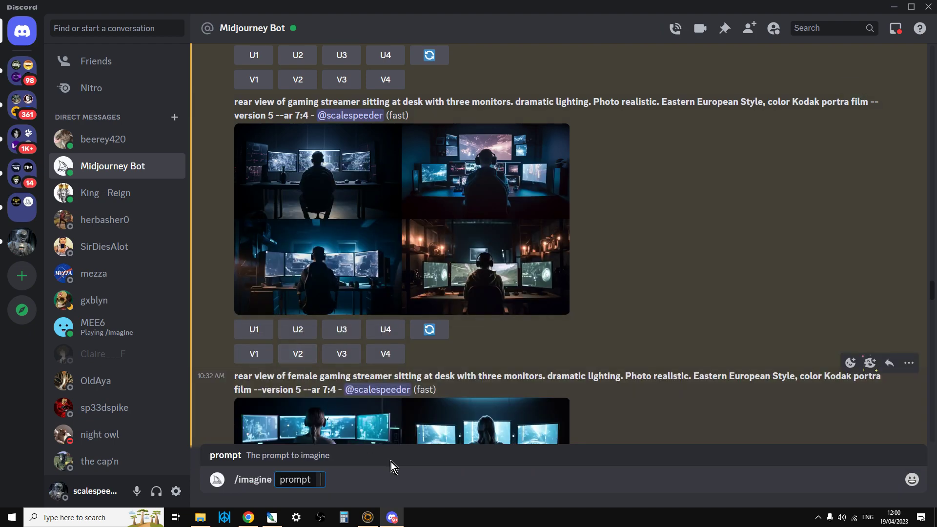
{"action": "left_click_drag", "start_coordinate": [347, 479], "coordinate": [216, 478]}
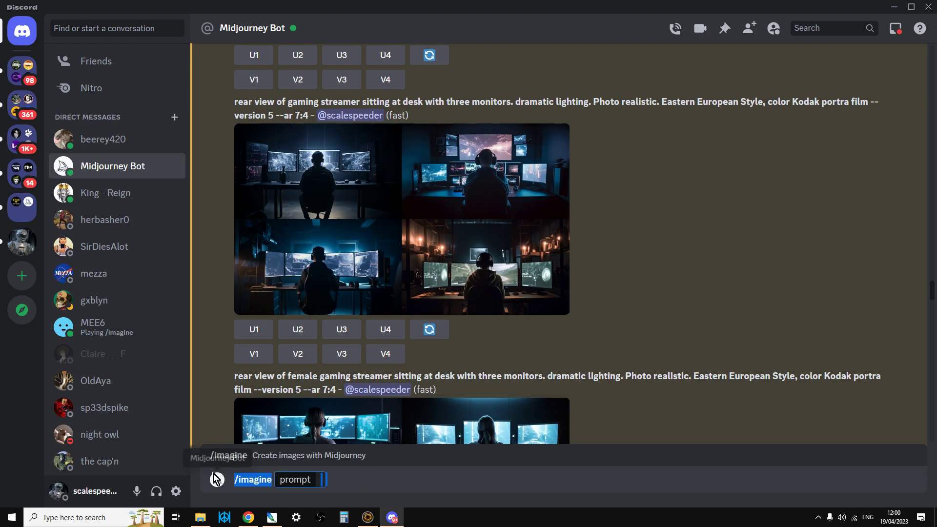
{"action": "key", "text": "BackSpace"}
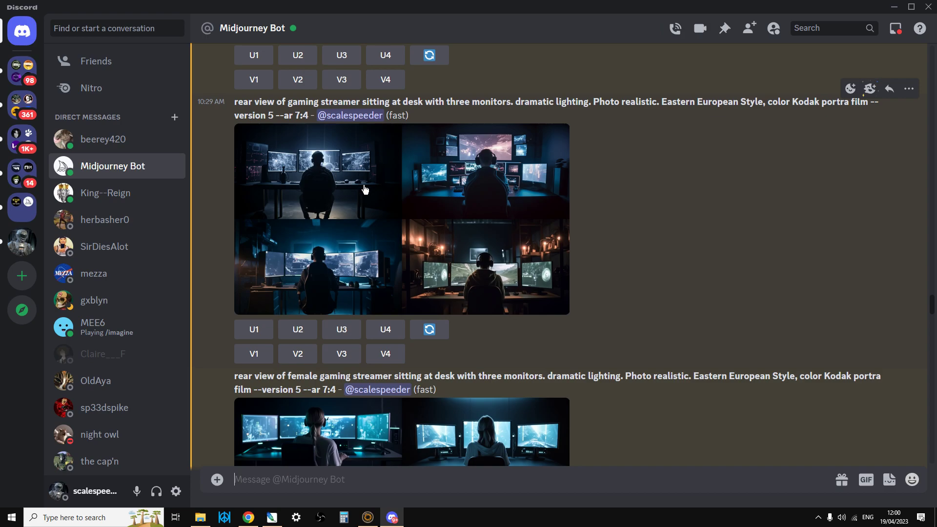
{"action": "left_click", "coordinate": [459, 253]}
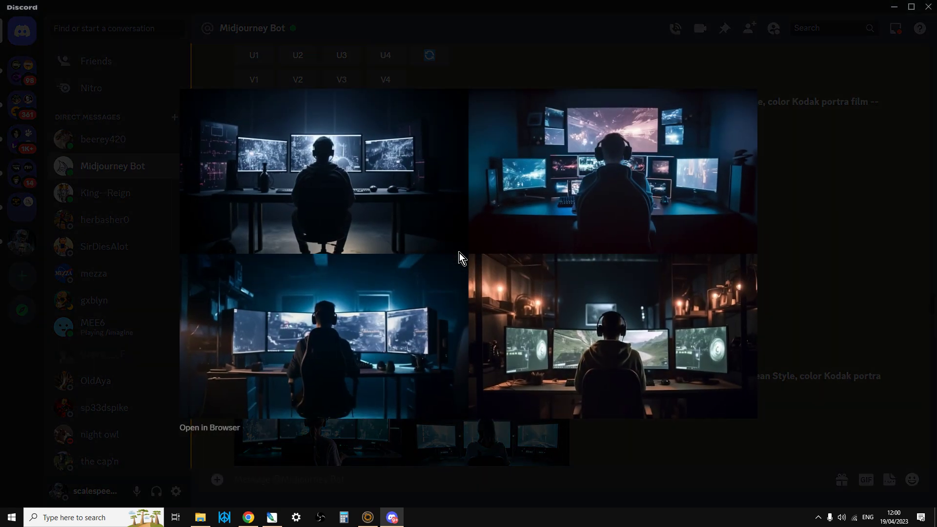
{"action": "left_click", "coordinate": [688, 464]}
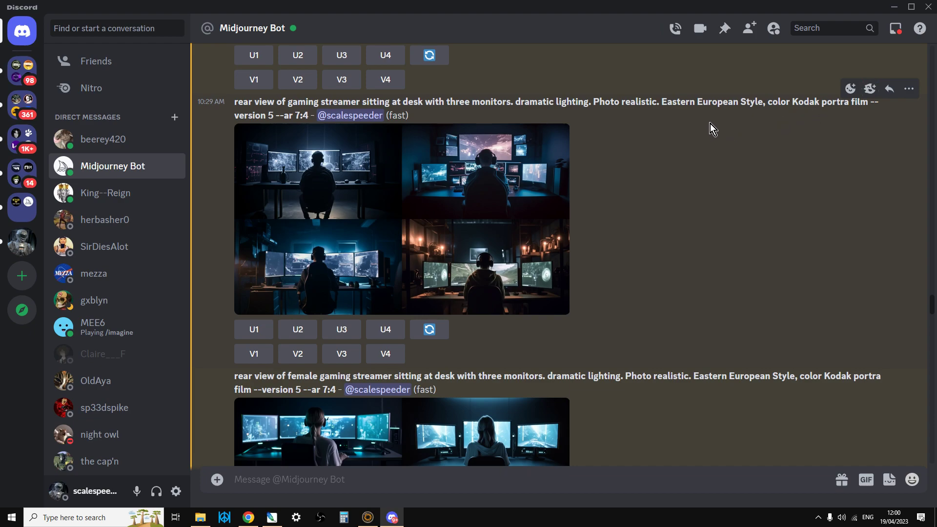
Highlight the prompt's style words and --version 5 --ar 7:4 parameters, then view the rear-view grid enlarged.
{"action": "left_click_drag", "start_coordinate": [682, 102], "coordinate": [851, 117]}
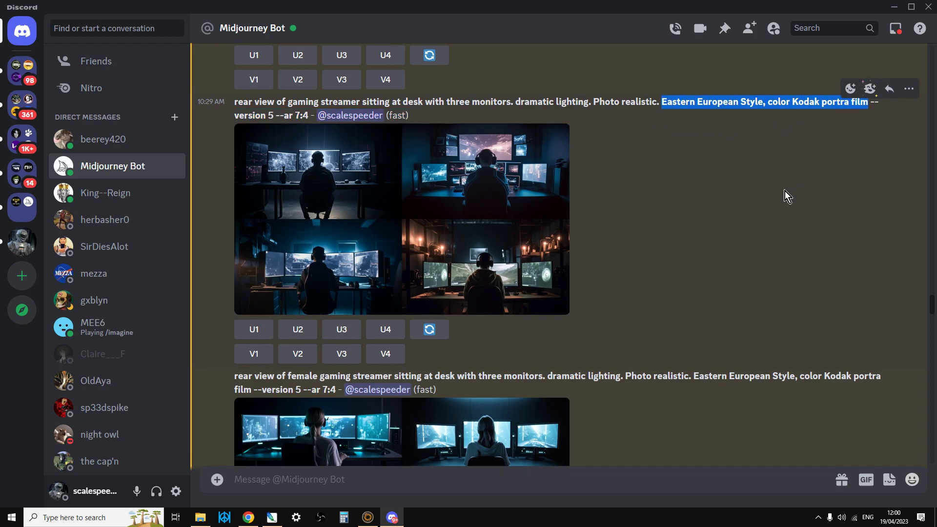
{"action": "left_click", "coordinate": [719, 236]}
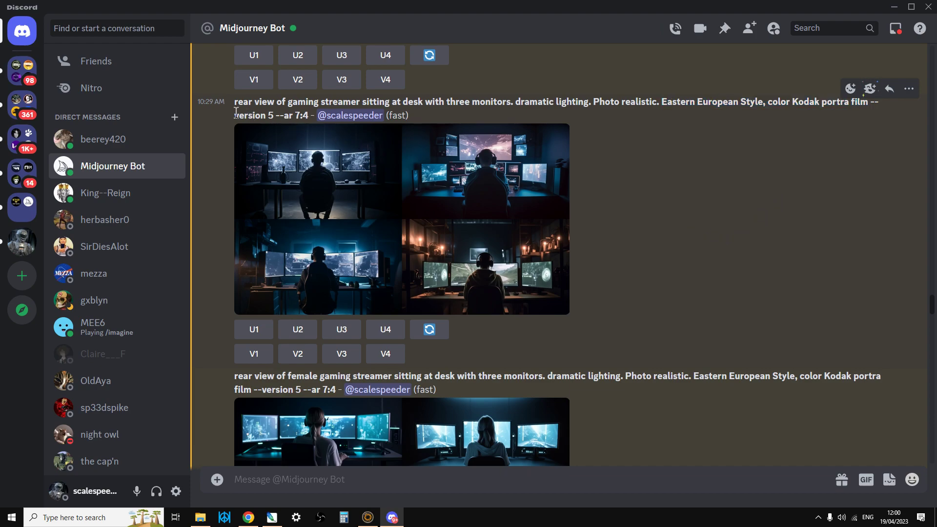
{"action": "left_click_drag", "start_coordinate": [236, 113], "coordinate": [252, 114]}
{"action": "left_click_drag", "start_coordinate": [871, 101], "coordinate": [273, 115]}
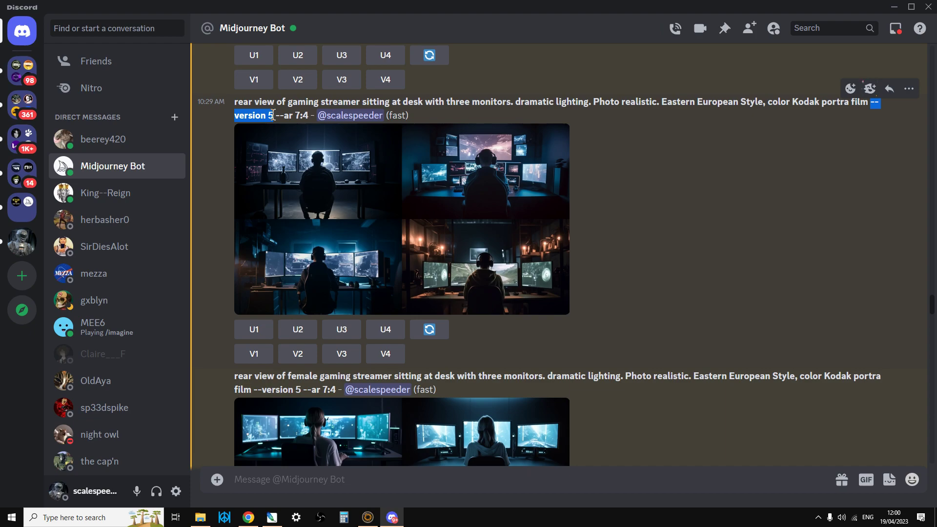
{"action": "left_click_drag", "start_coordinate": [273, 115], "coordinate": [308, 115]}
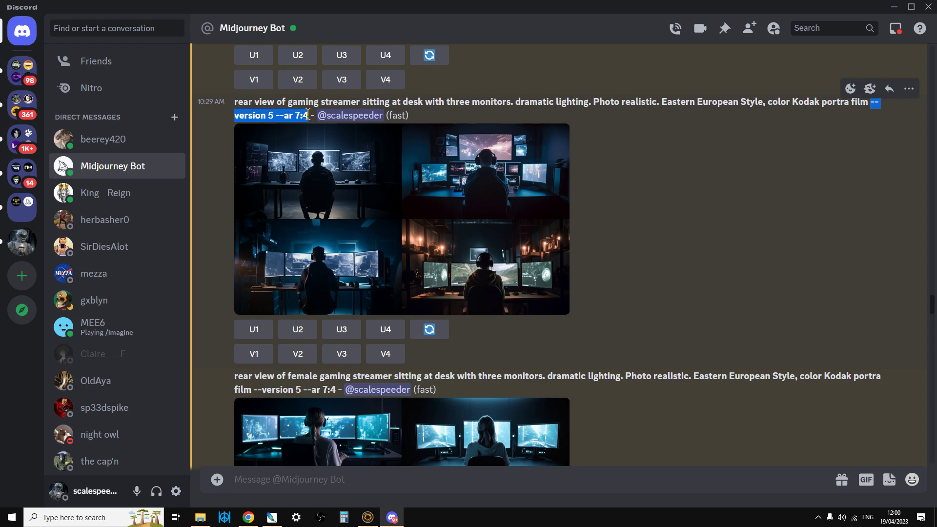
{"action": "left_click", "coordinate": [649, 206]}
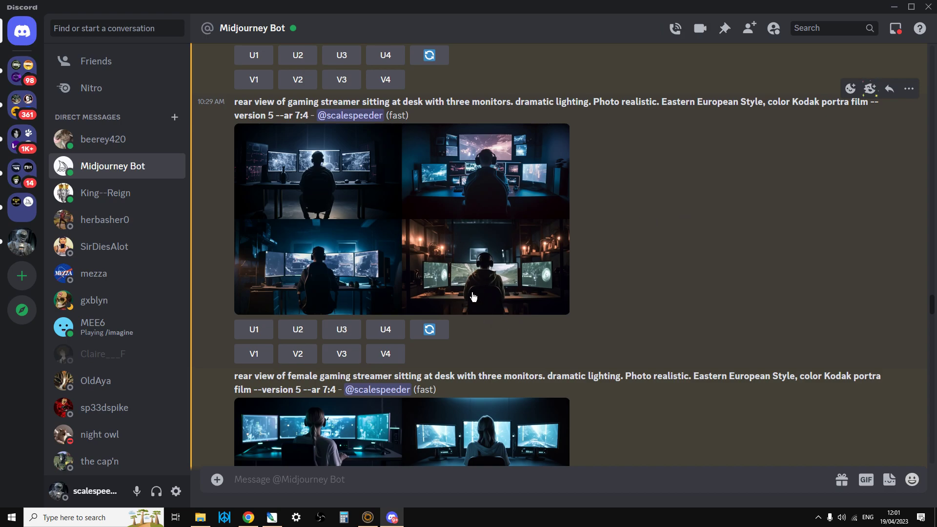
{"action": "left_click", "coordinate": [469, 288]}
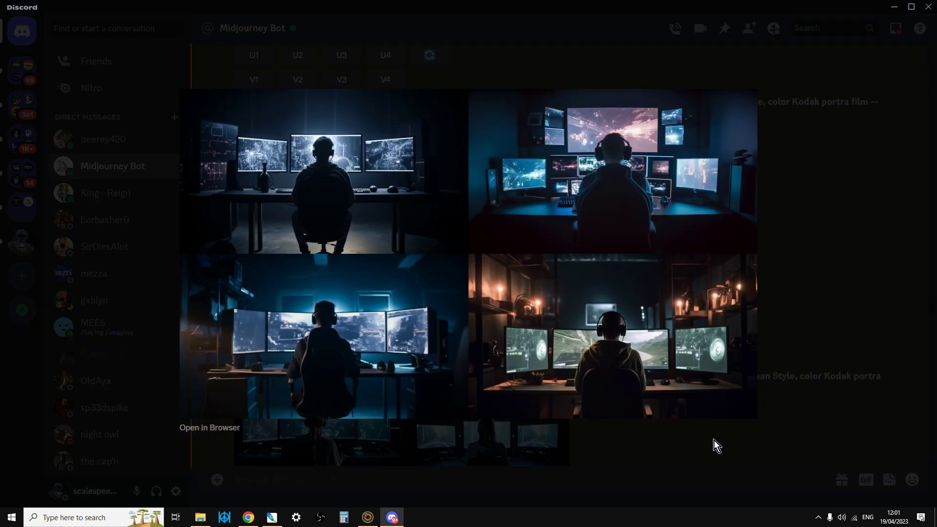
{"action": "left_click", "coordinate": [710, 440]}
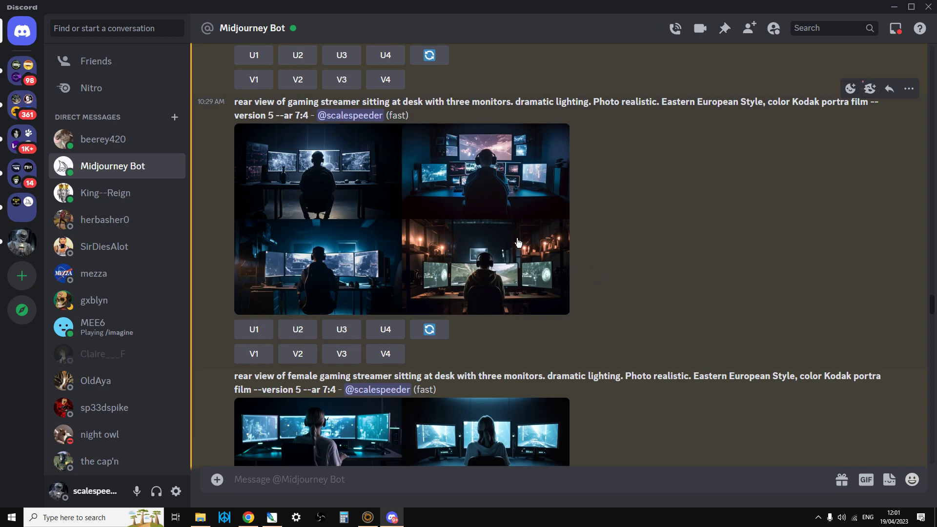
Highlight 'female gaming' in the prompt and view the rear-view female streamer grid enlarged.
{"action": "scroll", "coordinate": [550, 251], "scroll_direction": "down", "scroll_amount": 4}
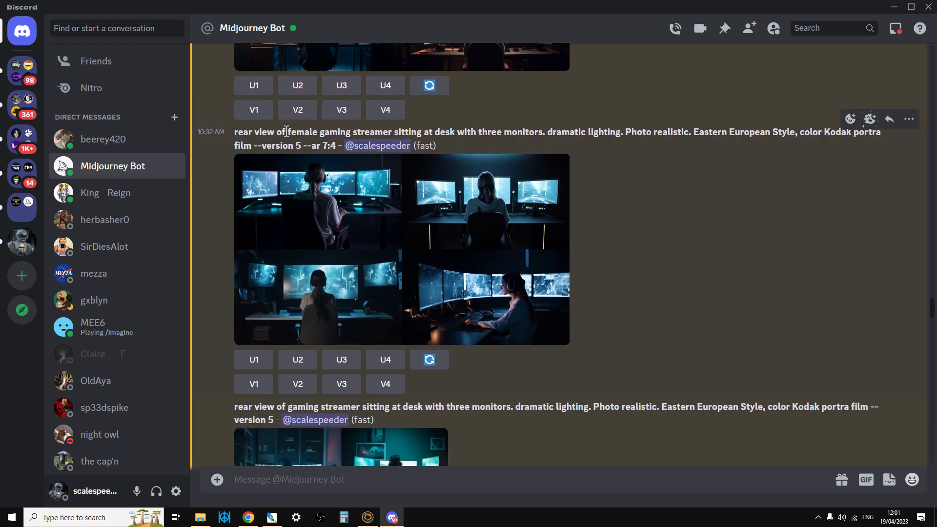
{"action": "left_click_drag", "start_coordinate": [286, 130], "coordinate": [351, 133]}
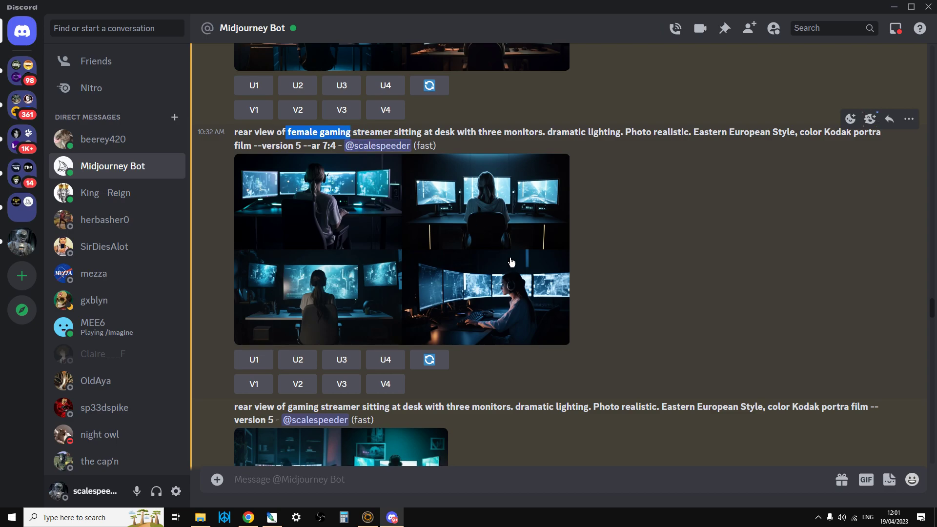
{"action": "left_click", "coordinate": [527, 318]}
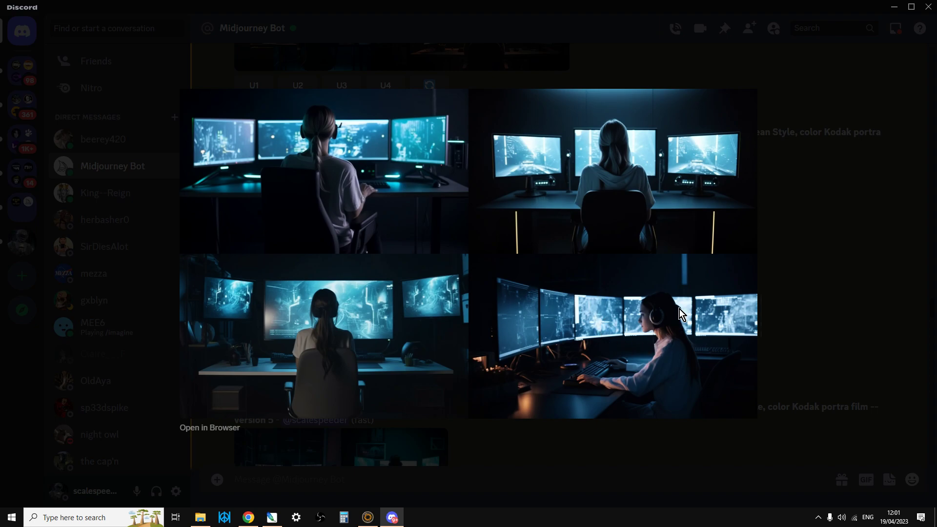
{"action": "left_click", "coordinate": [812, 333]}
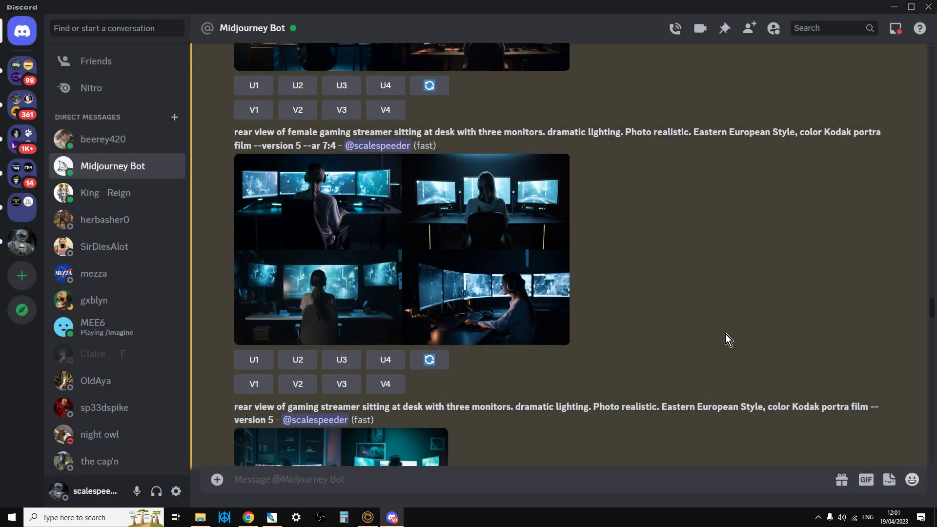
Highlight 'side view' in the next prompt and view the side-view female streamer grid enlarged.
{"action": "scroll", "coordinate": [596, 310], "scroll_direction": "down", "scroll_amount": 4}
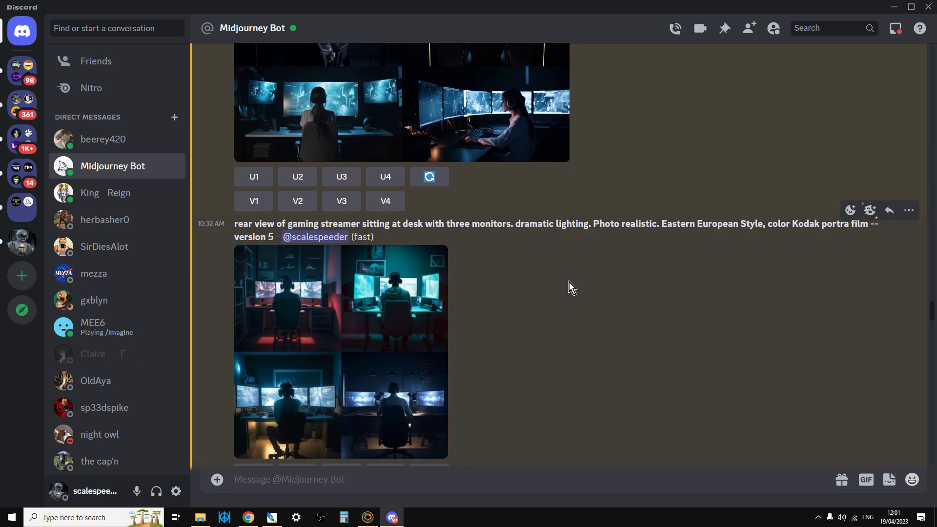
{"action": "scroll", "coordinate": [485, 194], "scroll_direction": "down", "scroll_amount": 1}
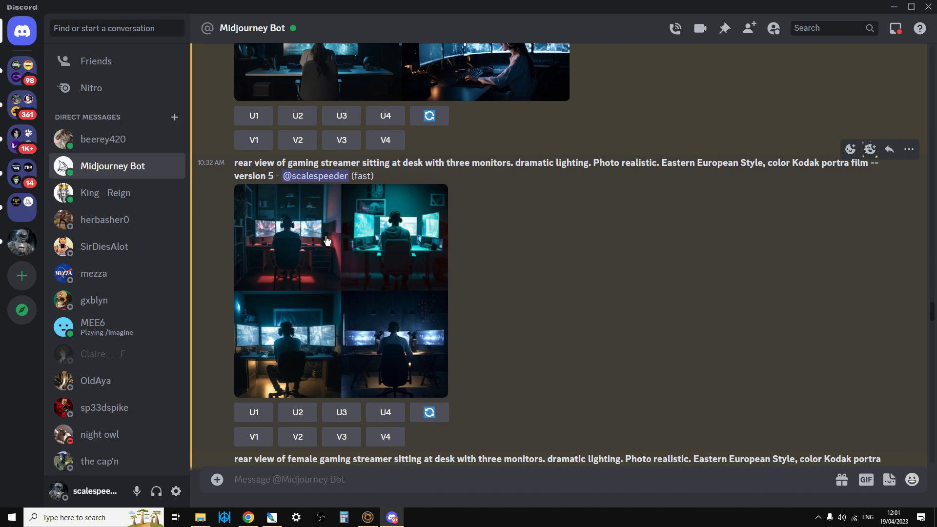
{"action": "scroll", "coordinate": [361, 316], "scroll_direction": "down", "scroll_amount": 2}
{"action": "scroll", "coordinate": [364, 309], "scroll_direction": "down", "scroll_amount": 7}
{"action": "scroll", "coordinate": [370, 305], "scroll_direction": "down", "scroll_amount": 1}
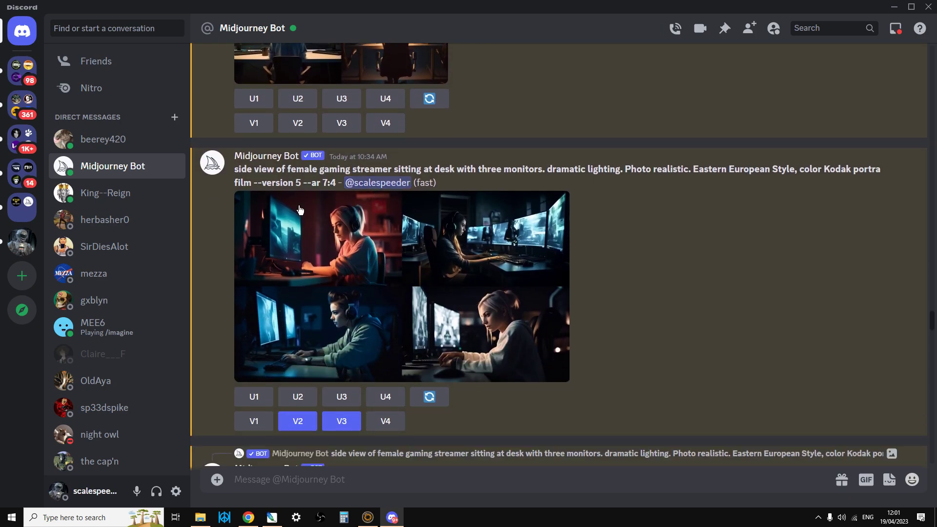
{"action": "left_click_drag", "start_coordinate": [234, 163], "coordinate": [276, 168]}
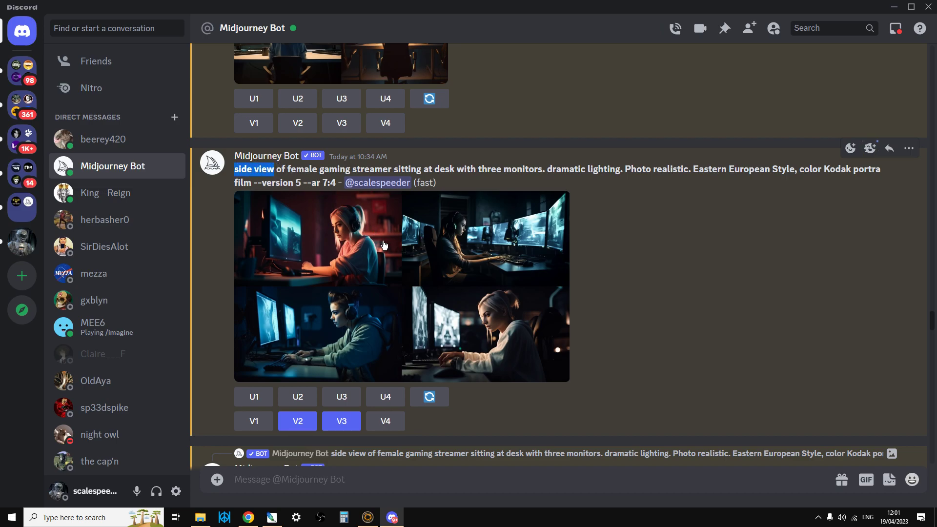
{"action": "scroll", "coordinate": [488, 278], "scroll_direction": "down", "scroll_amount": 1}
{"action": "left_click", "coordinate": [507, 279]}
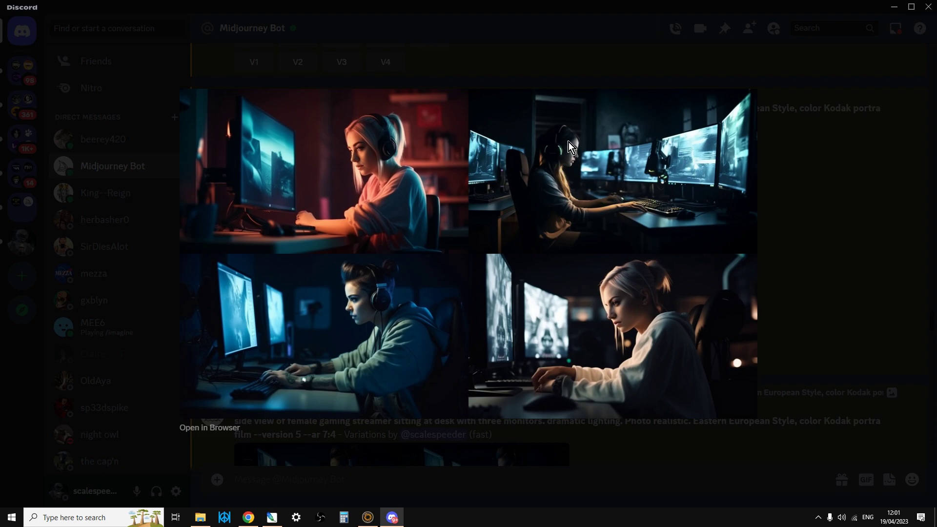
{"action": "left_click", "coordinate": [784, 196]}
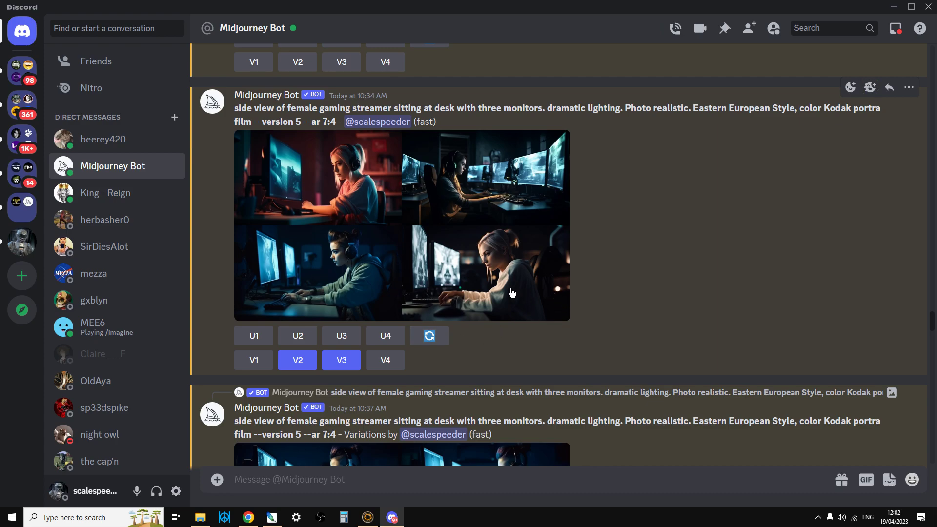
View the two side-view variations grids at full size.
{"action": "scroll", "coordinate": [359, 268], "scroll_direction": "down", "scroll_amount": 6}
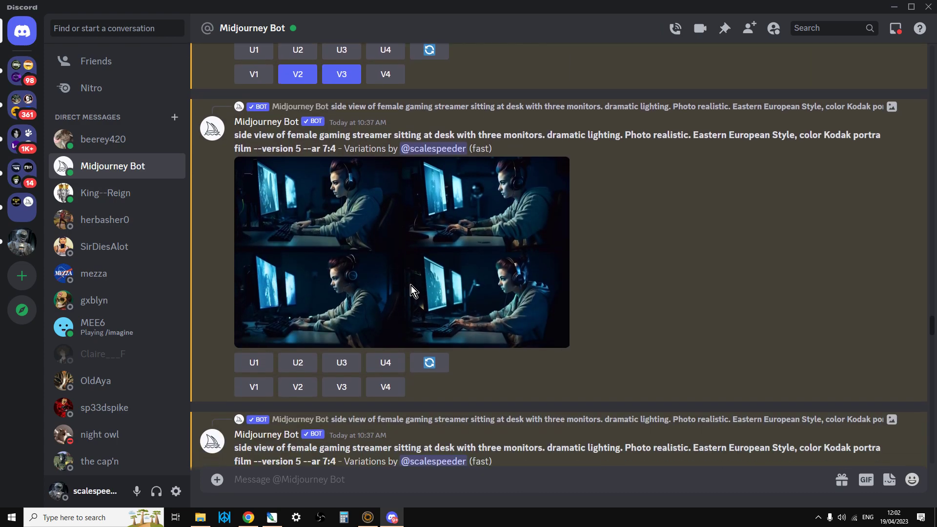
{"action": "left_click", "coordinate": [478, 279]}
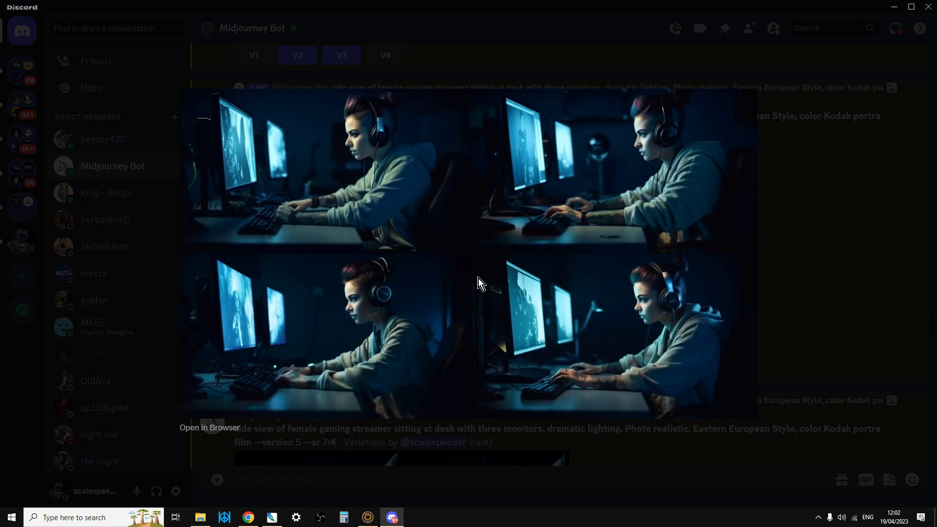
{"action": "left_click", "coordinate": [800, 253]}
{"action": "scroll", "coordinate": [690, 275], "scroll_direction": "down", "scroll_amount": 5}
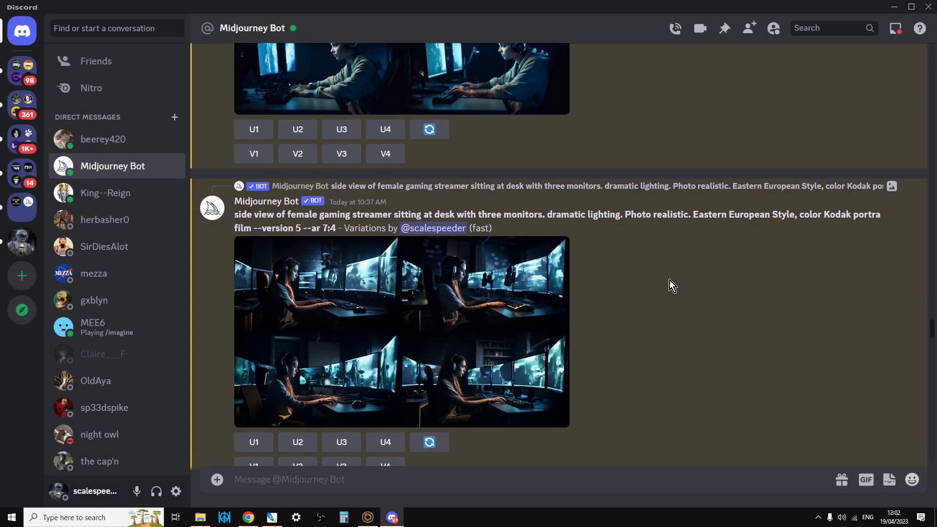
{"action": "scroll", "coordinate": [653, 275], "scroll_direction": "down", "scroll_amount": 2}
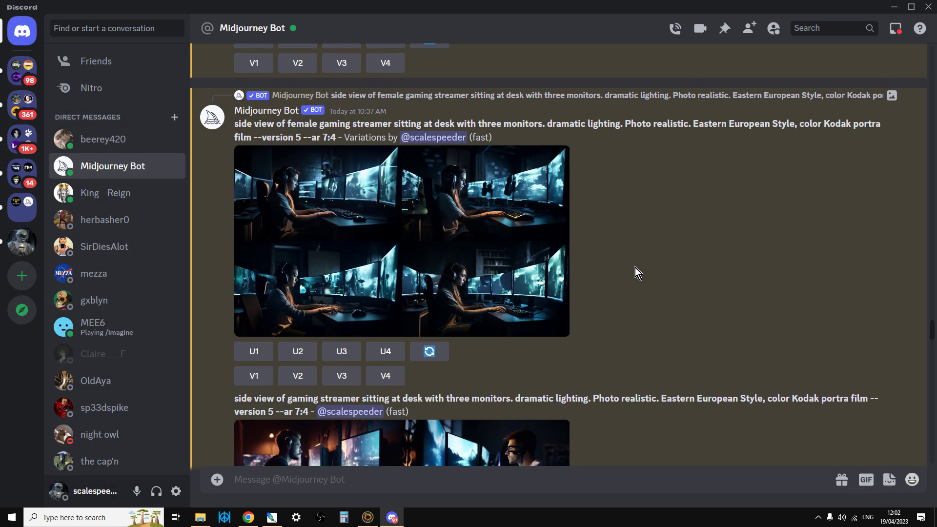
{"action": "left_click", "coordinate": [465, 271]}
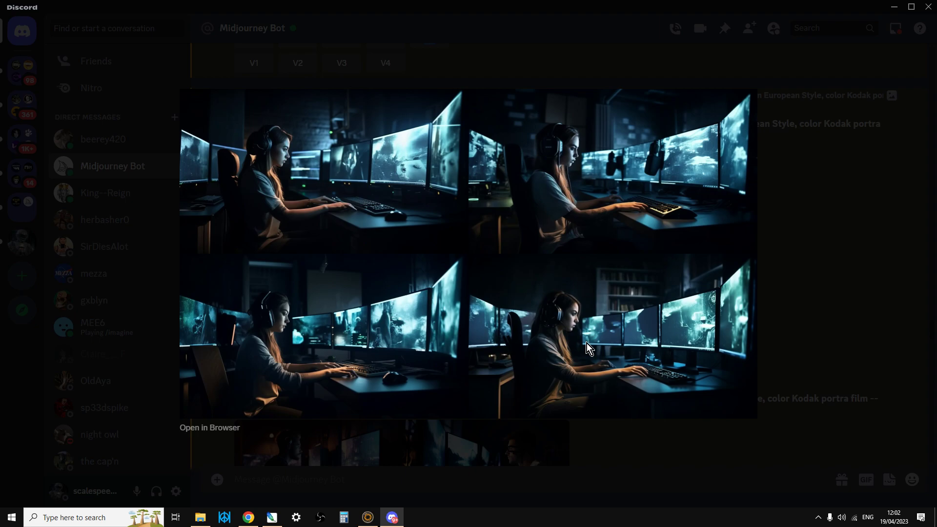
{"action": "left_click", "coordinate": [852, 304]}
Enlarge the side-view gaming streamer grid and the asian female streamer grid.
{"action": "scroll", "coordinate": [593, 293], "scroll_direction": "down", "scroll_amount": 5}
{"action": "left_click", "coordinate": [456, 312]}
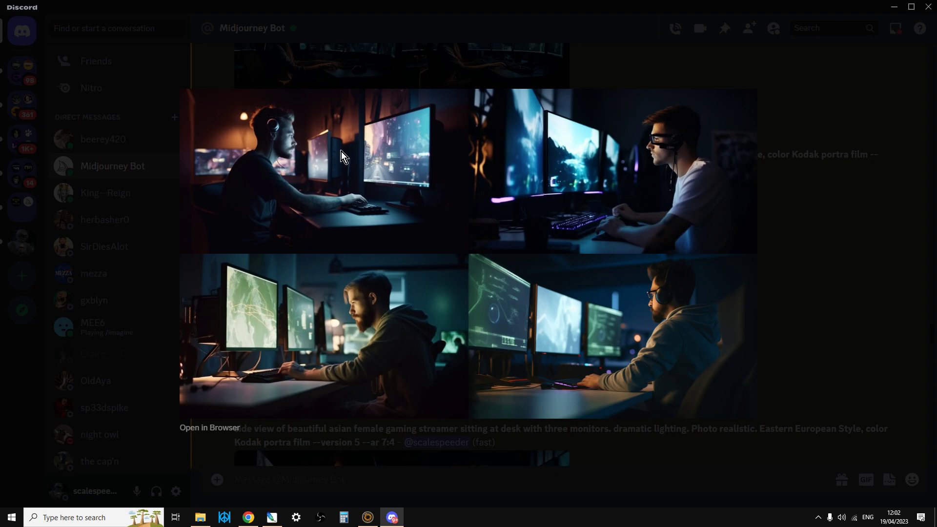
{"action": "left_click", "coordinate": [781, 228]}
{"action": "scroll", "coordinate": [703, 268], "scroll_direction": "down", "scroll_amount": 5}
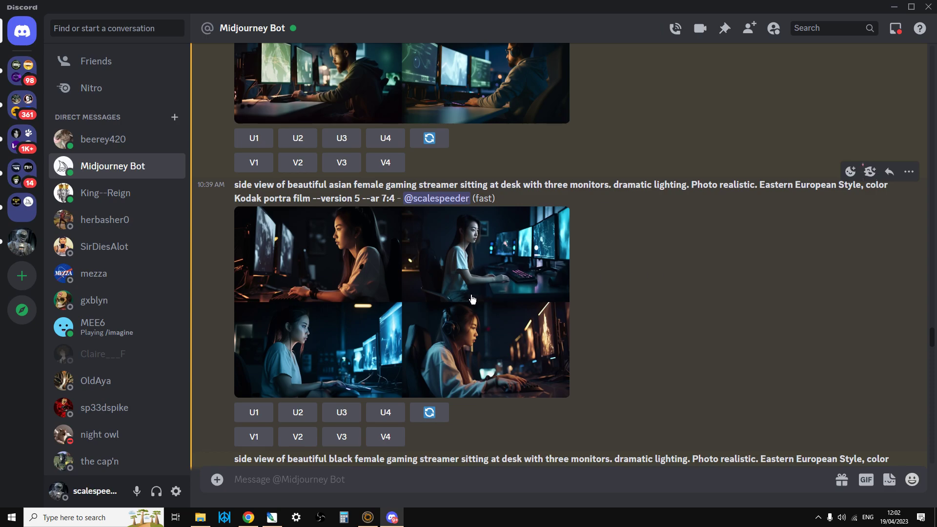
{"action": "left_click", "coordinate": [512, 312]}
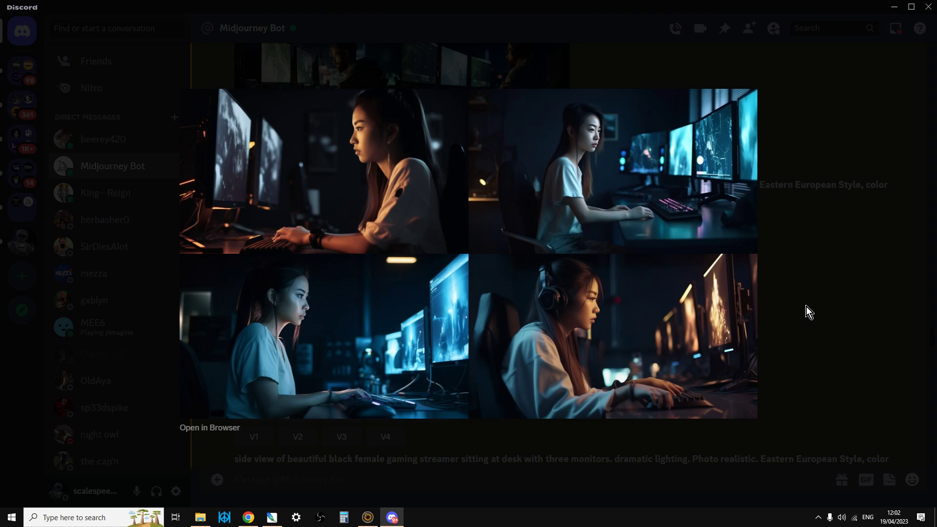
{"action": "left_click", "coordinate": [810, 314]}
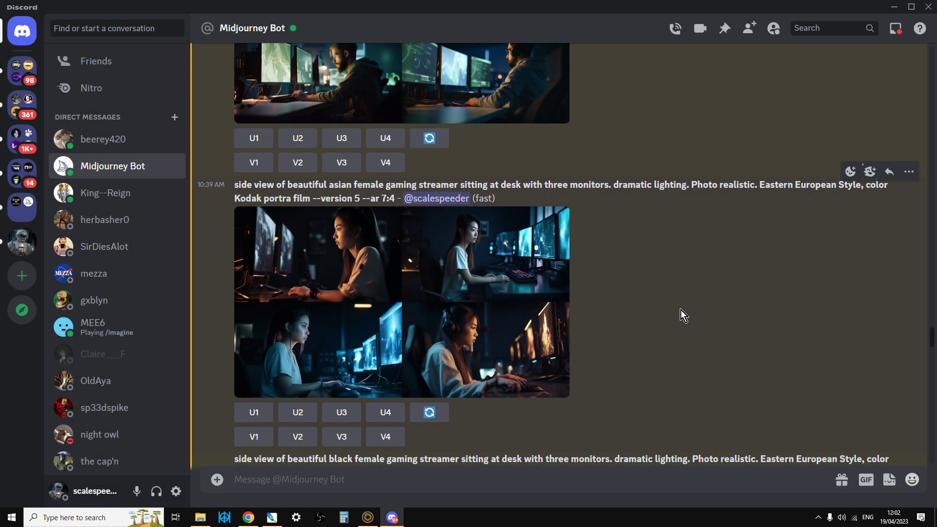
Enlarge the black female streamer grid and the latino female streamer grid.
{"action": "scroll", "coordinate": [676, 312], "scroll_direction": "down", "scroll_amount": 5}
{"action": "scroll", "coordinate": [666, 314], "scroll_direction": "down", "scroll_amount": 2}
{"action": "left_click", "coordinate": [531, 289]}
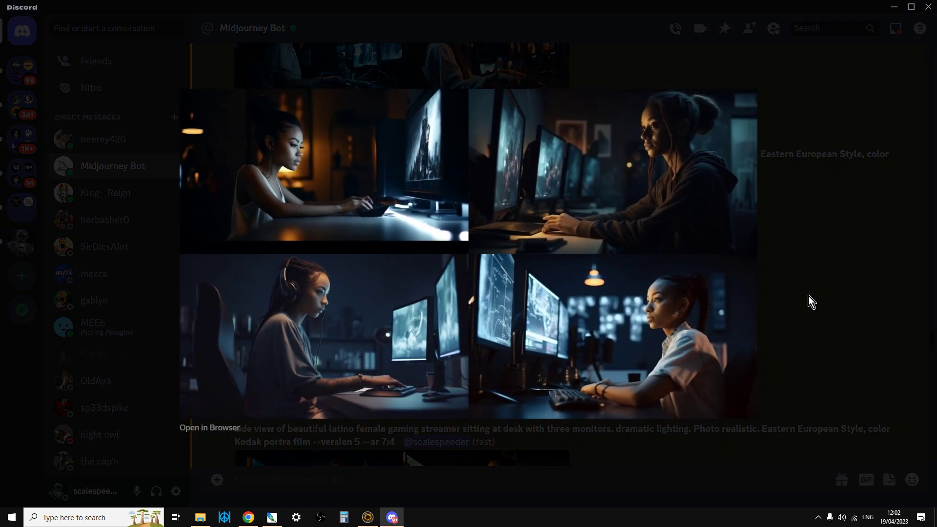
{"action": "left_click", "coordinate": [809, 296]}
{"action": "scroll", "coordinate": [781, 303], "scroll_direction": "down", "scroll_amount": 5}
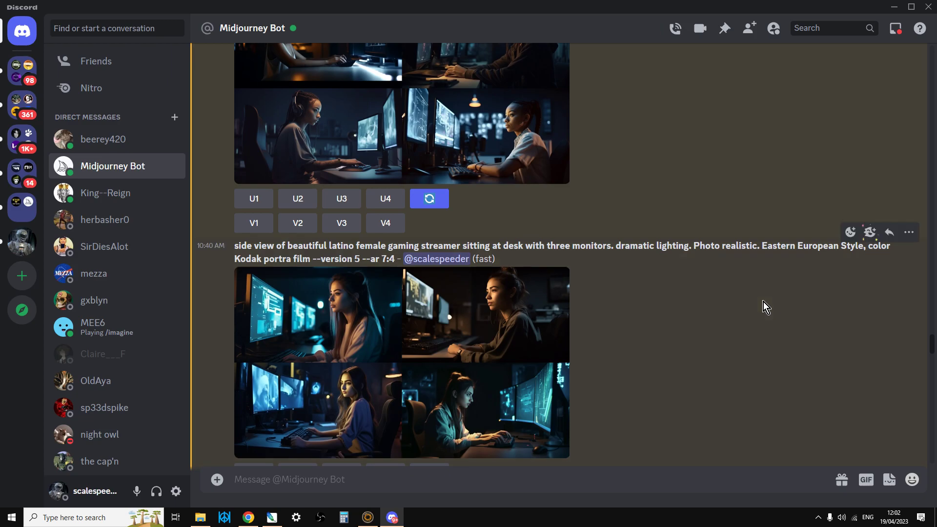
{"action": "left_click", "coordinate": [531, 299]}
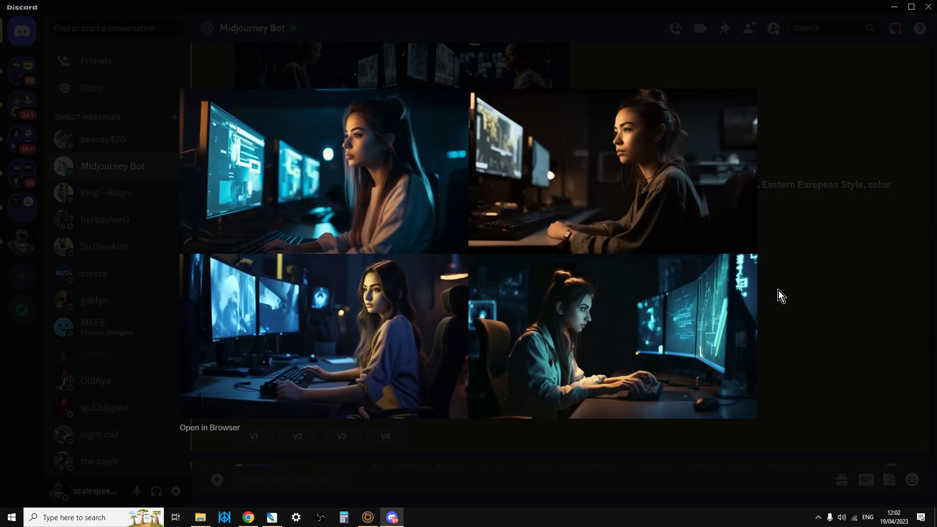
{"action": "left_click", "coordinate": [774, 264]}
View the black female streamer variations grid enlarged, then scroll further down.
{"action": "scroll", "coordinate": [790, 287], "scroll_direction": "down", "scroll_amount": 5}
{"action": "scroll", "coordinate": [755, 303], "scroll_direction": "down", "scroll_amount": 2}
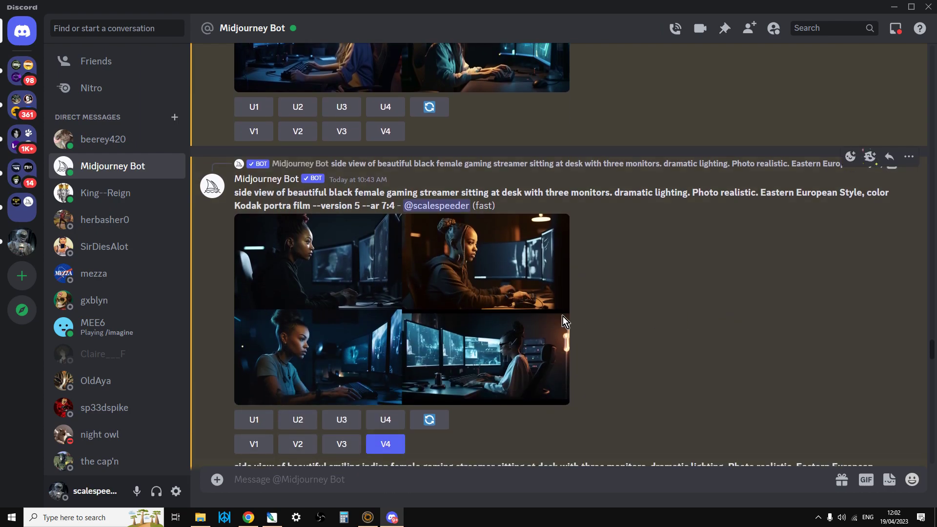
{"action": "left_click", "coordinate": [501, 316]}
{"action": "left_click", "coordinate": [795, 322]}
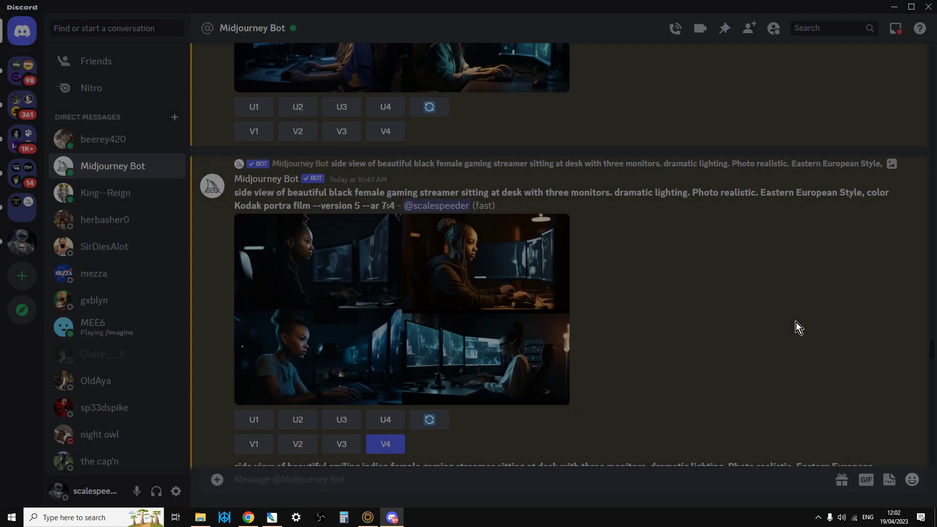
{"action": "scroll", "coordinate": [775, 329], "scroll_direction": "down", "scroll_amount": 5}
{"action": "scroll", "coordinate": [705, 332], "scroll_direction": "down", "scroll_amount": 3}
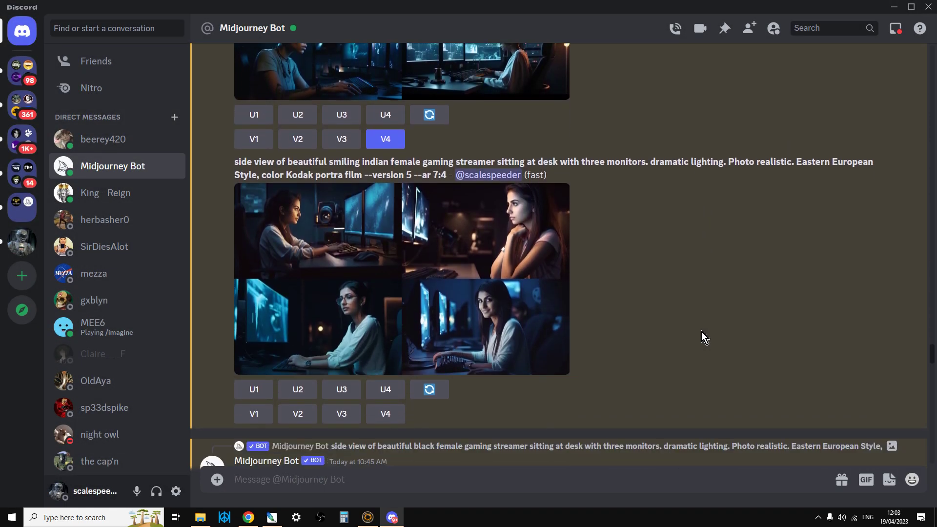
Highlight the Indian female streamer prompt and view that grid enlarged.
{"action": "left_click_drag", "start_coordinate": [234, 161], "coordinate": [446, 175]}
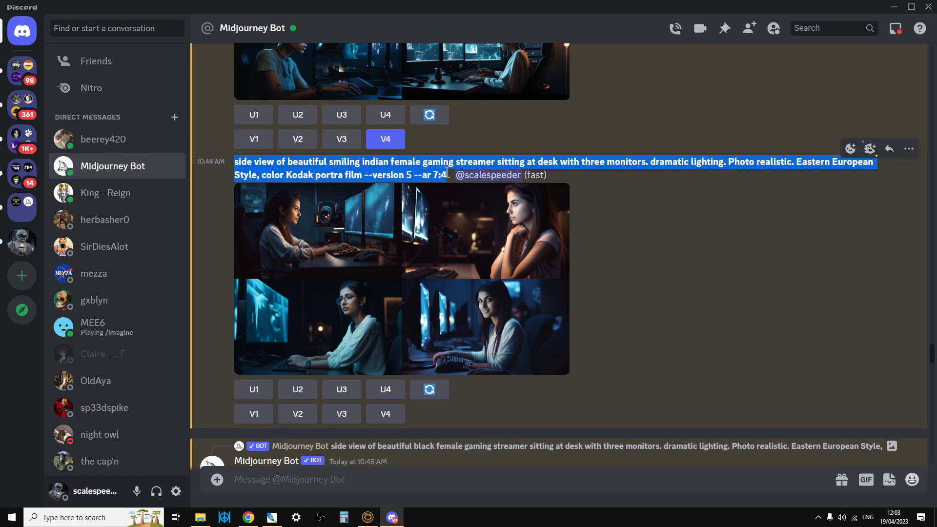
{"action": "left_click", "coordinate": [507, 263]}
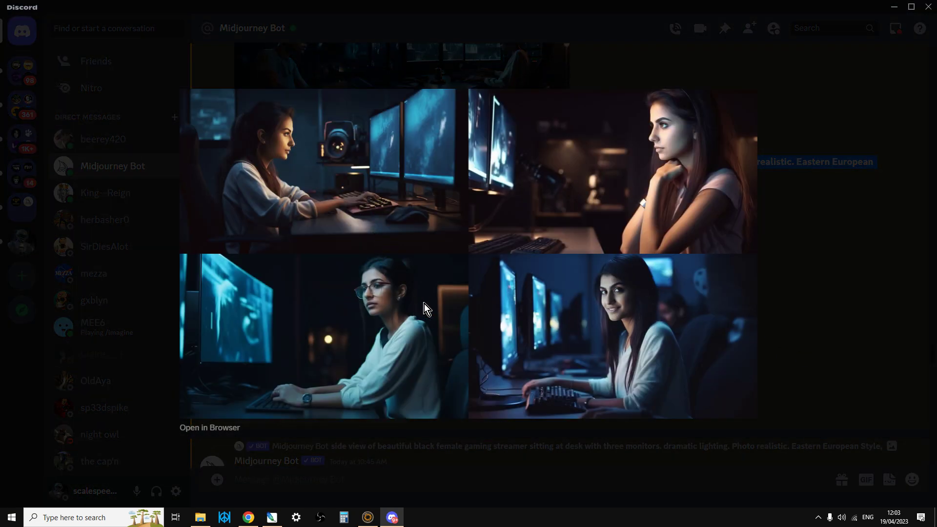
{"action": "left_click", "coordinate": [845, 311]}
Enlarge the four-image variations grid, then open the upscaled Image #3 at full size.
{"action": "scroll", "coordinate": [683, 324], "scroll_direction": "down", "scroll_amount": 5}
{"action": "scroll", "coordinate": [683, 325], "scroll_direction": "down", "scroll_amount": 1}
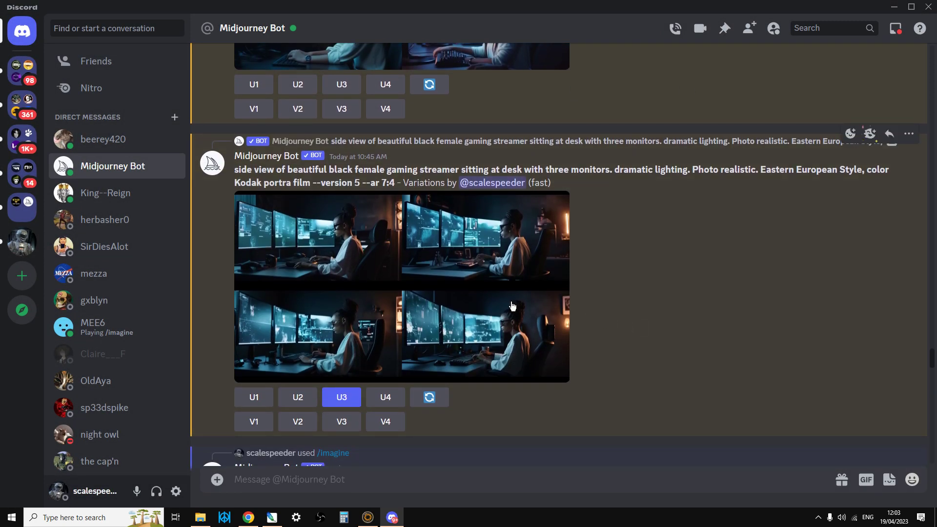
{"action": "left_click", "coordinate": [472, 319]}
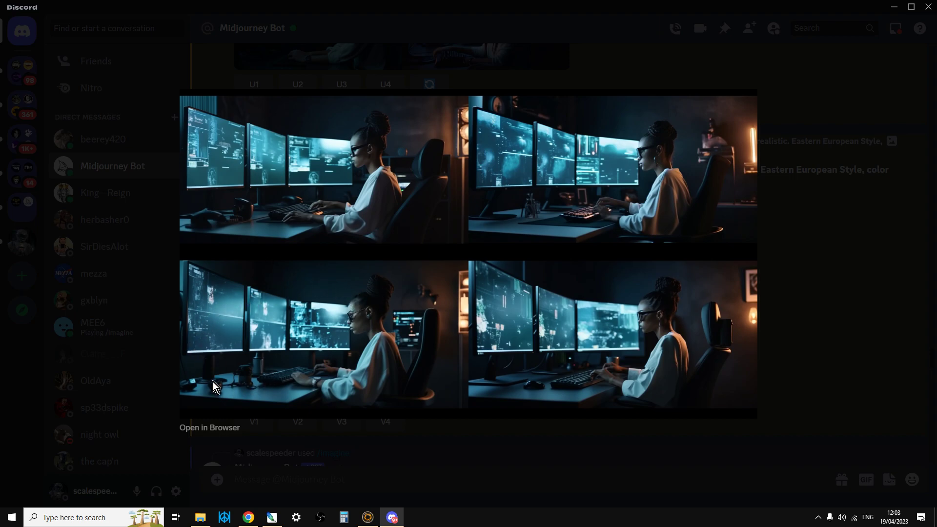
{"action": "left_click", "coordinate": [796, 320]}
{"action": "scroll", "coordinate": [758, 327], "scroll_direction": "down", "scroll_amount": 4}
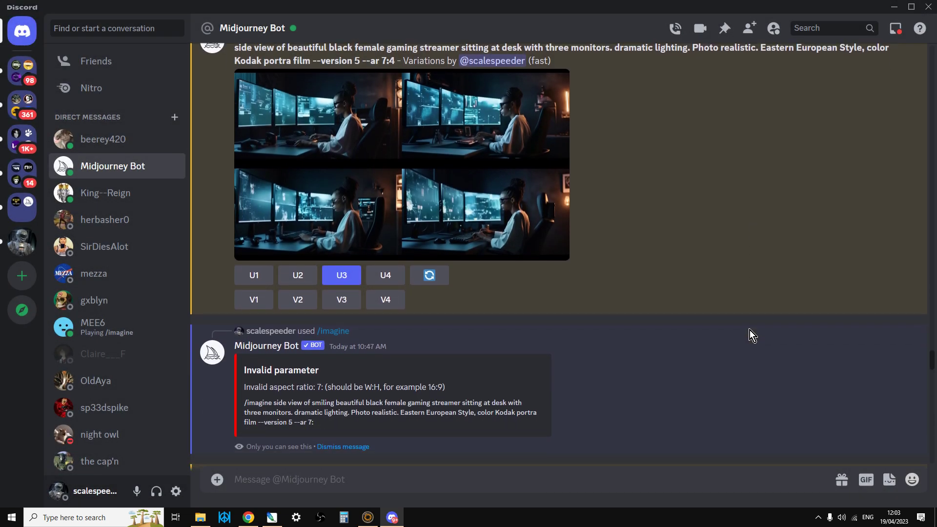
{"action": "scroll", "coordinate": [683, 321], "scroll_direction": "down", "scroll_amount": 6}
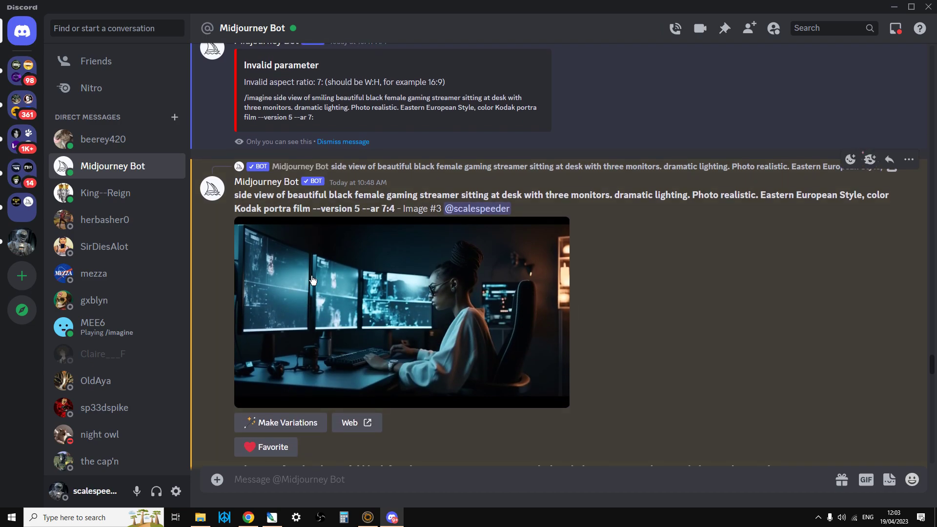
{"action": "left_click", "coordinate": [482, 316]}
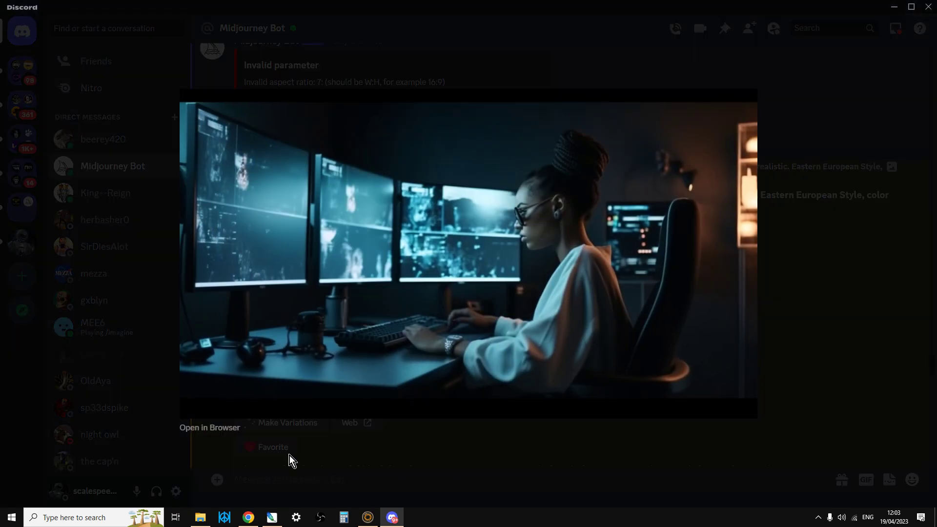
Minimize the Photoshop thumbnail, close the image viewer, and open Midjourney's subscription plans in Chrome.
{"action": "left_click", "coordinate": [271, 524]}
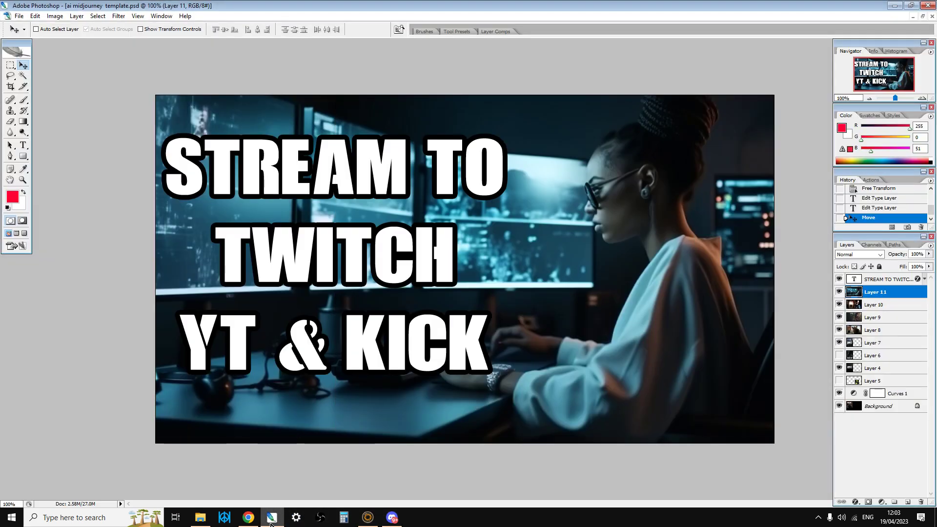
{"action": "left_click", "coordinate": [271, 523]}
{"action": "left_click", "coordinate": [795, 379]}
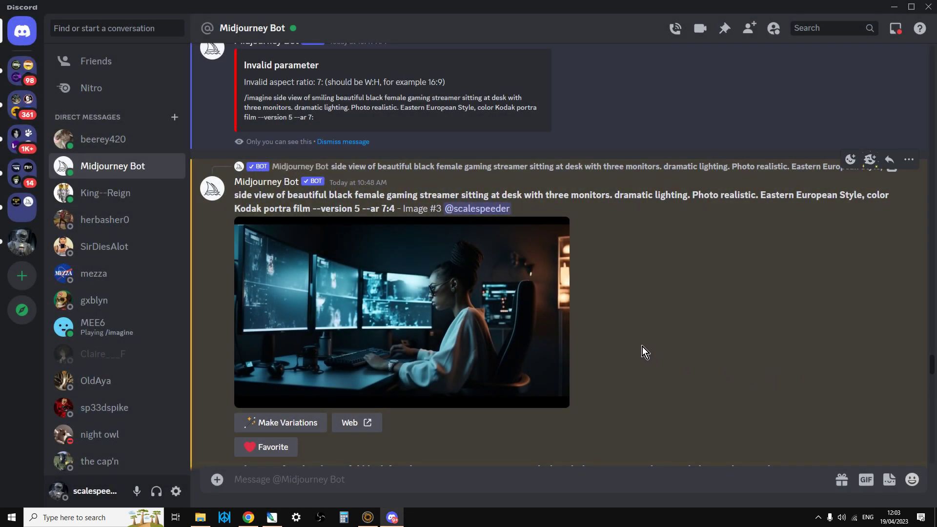
{"action": "left_click", "coordinate": [249, 517]}
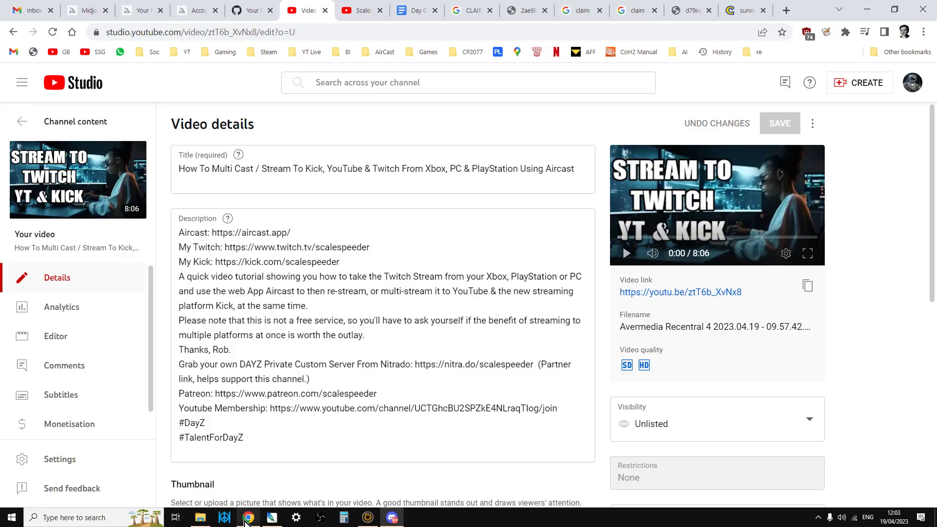
{"action": "left_click", "coordinate": [194, 10]}
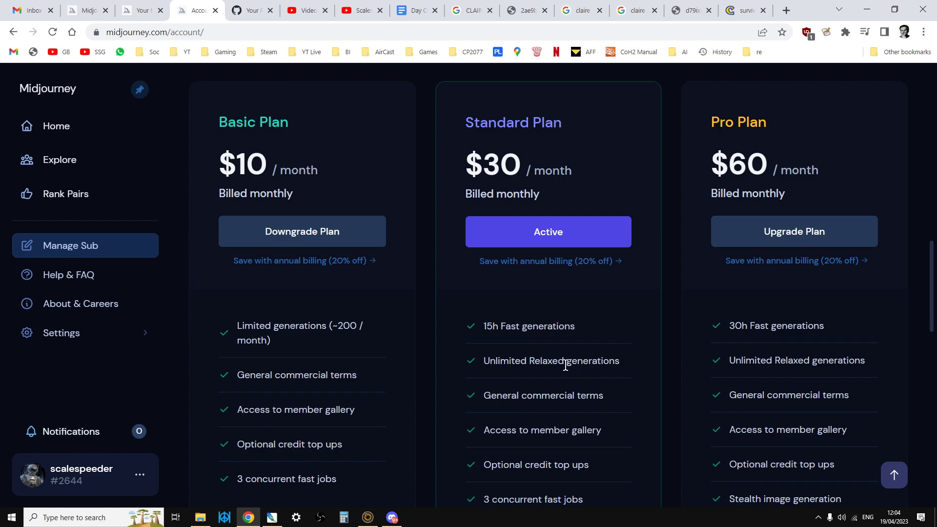
Highlight 'Unlimited Relaxed generations' under the $30/month Standard Plan.
{"action": "left_click_drag", "start_coordinate": [484, 361], "coordinate": [619, 365]}
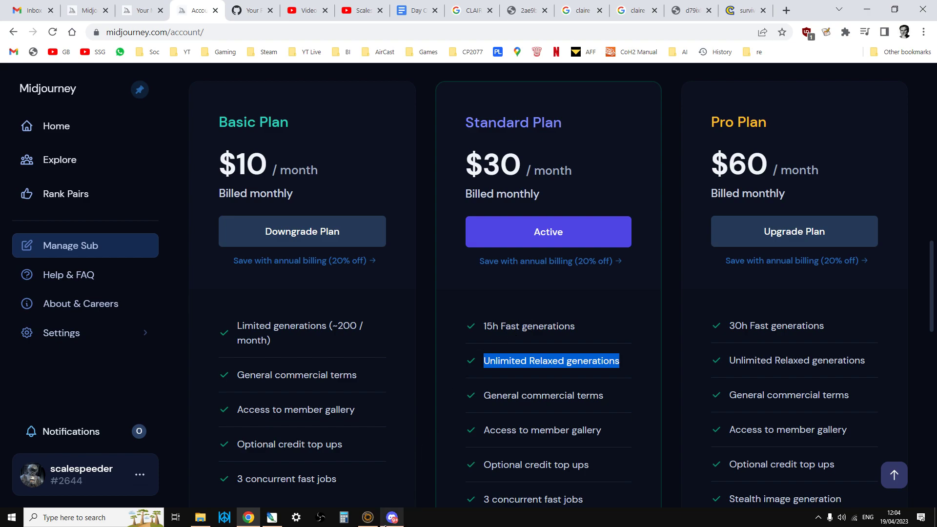
Back in the Midjourney Bot chat, view the upscaled streamer Image #3 enlarged.
{"action": "left_click", "coordinate": [390, 521]}
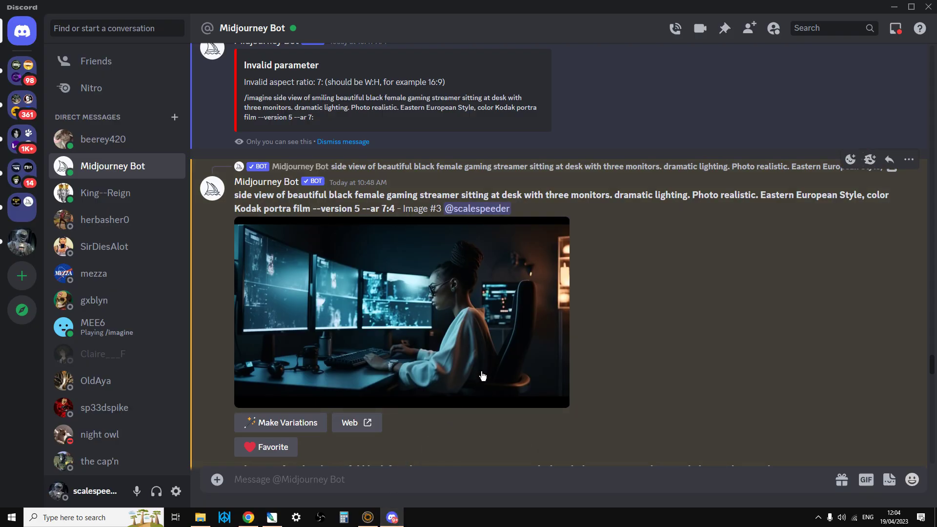
{"action": "left_click", "coordinate": [456, 346]}
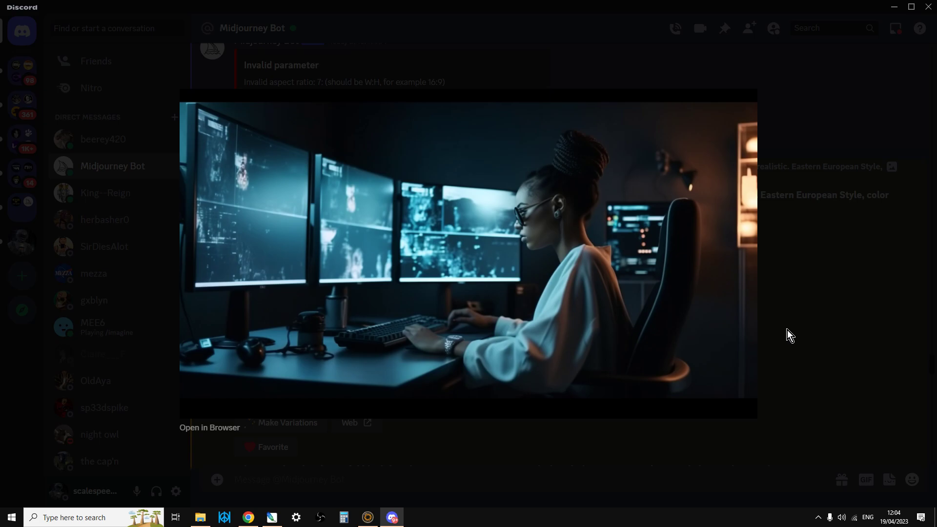
{"action": "left_click", "coordinate": [787, 330]}
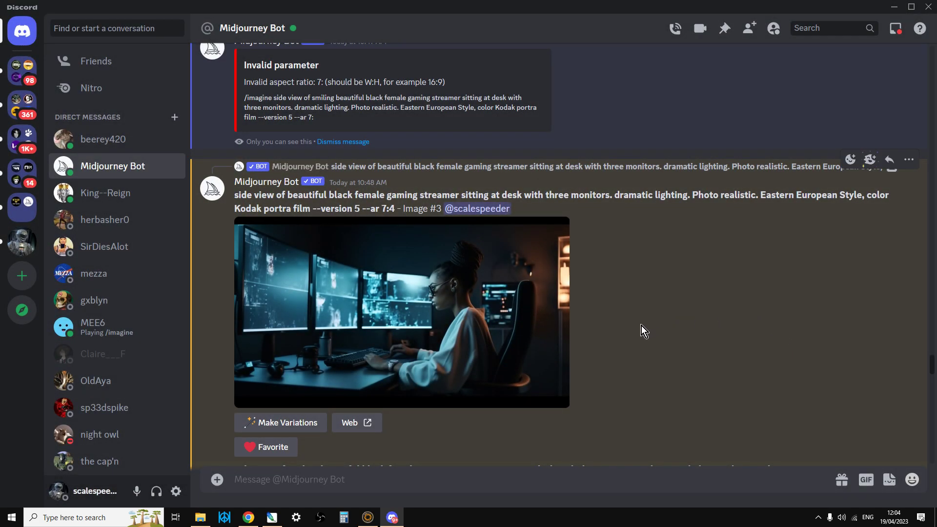
Scroll down to the uploaded reference portrait of the woman and view it enlarged.
{"action": "scroll", "coordinate": [640, 326], "scroll_direction": "down", "scroll_amount": 4}
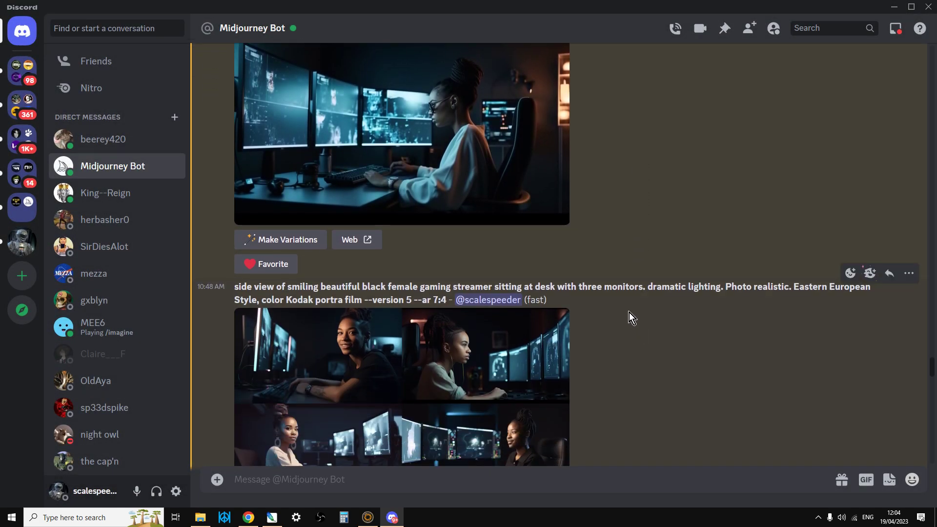
{"action": "scroll", "coordinate": [537, 200], "scroll_direction": "down", "scroll_amount": 2}
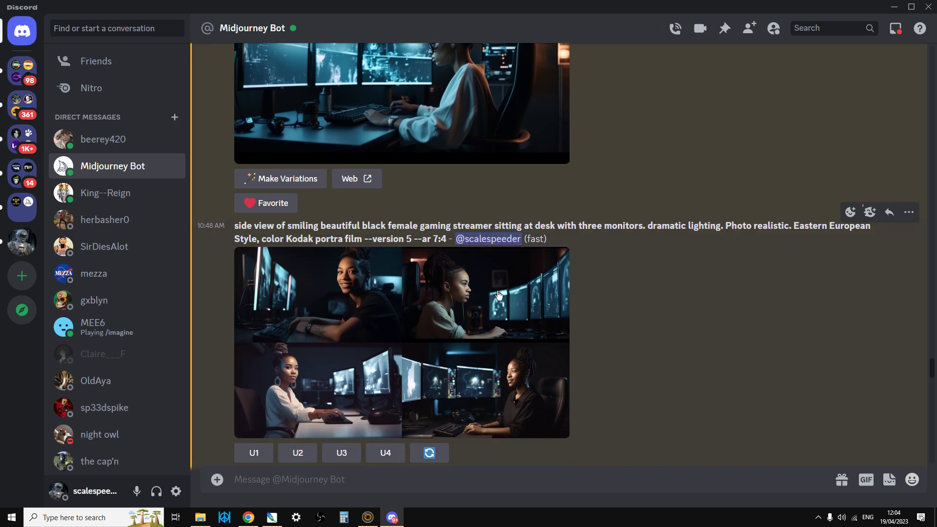
{"action": "scroll", "coordinate": [529, 332], "scroll_direction": "down", "scroll_amount": 1}
{"action": "scroll", "coordinate": [528, 329], "scroll_direction": "down", "scroll_amount": 3}
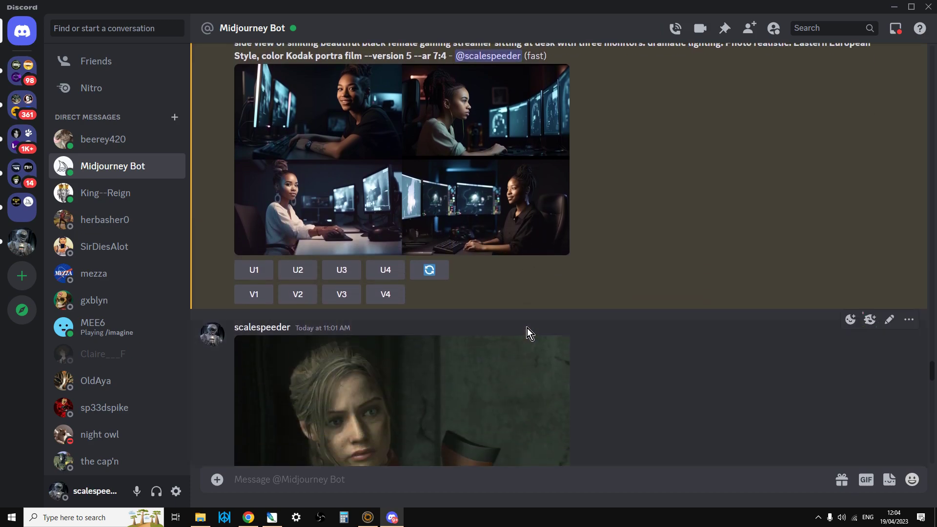
{"action": "scroll", "coordinate": [527, 329], "scroll_direction": "up", "scroll_amount": 1}
{"action": "scroll", "coordinate": [527, 329], "scroll_direction": "down", "scroll_amount": 3}
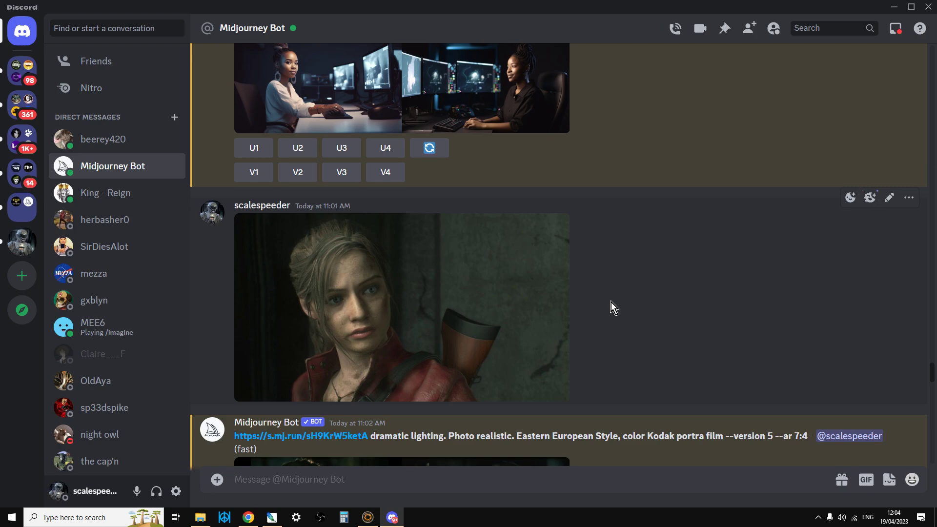
{"action": "left_click", "coordinate": [460, 312]}
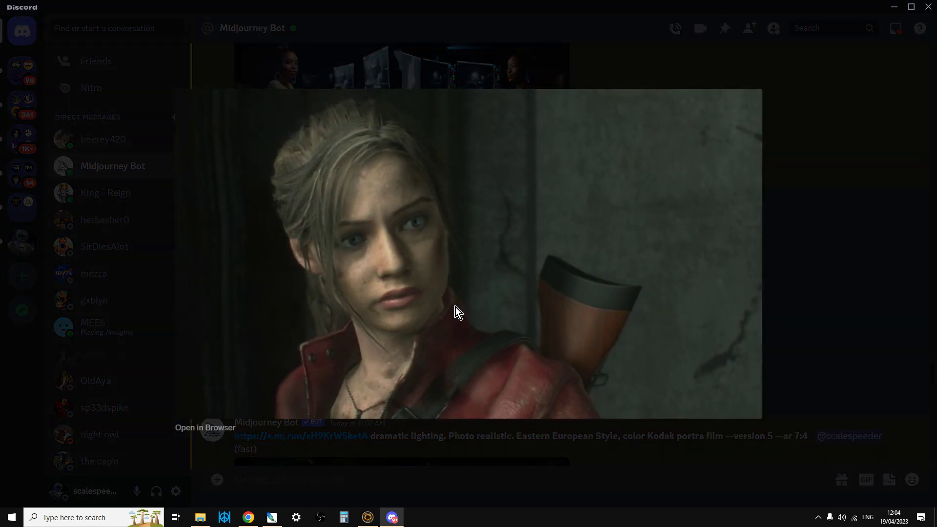
{"action": "left_click", "coordinate": [804, 333]}
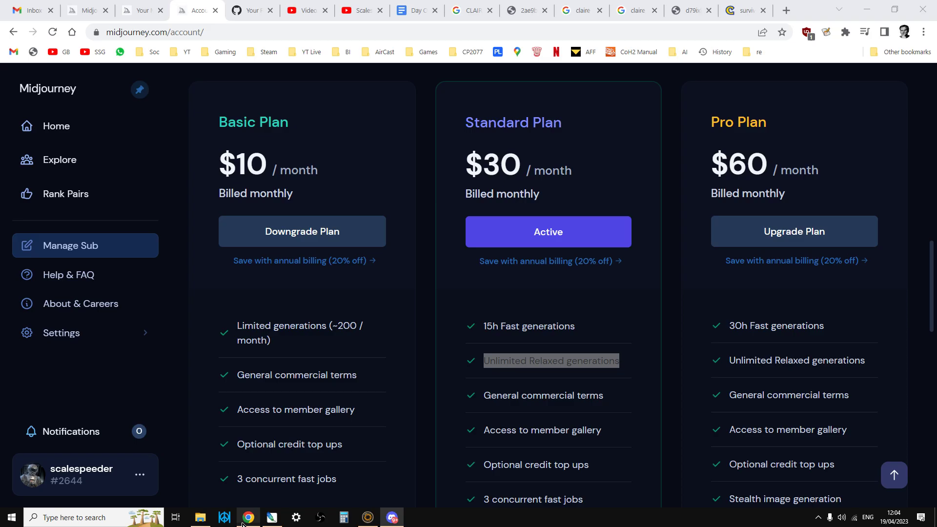
Compare the Google Images results for the Resident Evil screenshot with its full-size i.pinimg.com original.
{"action": "left_click", "coordinate": [248, 517]}
{"action": "left_click", "coordinate": [522, 11]}
{"action": "left_click", "coordinate": [469, 11]}
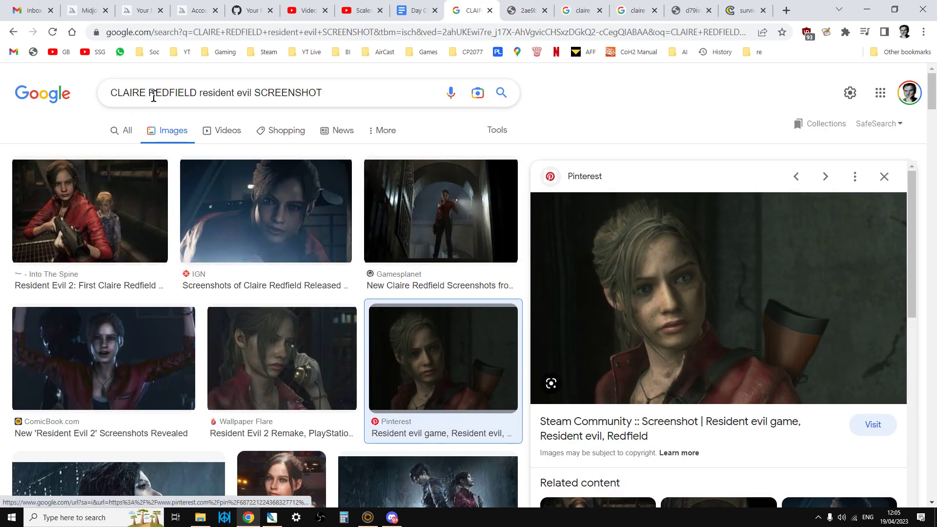
{"action": "left_click", "coordinate": [524, 11]}
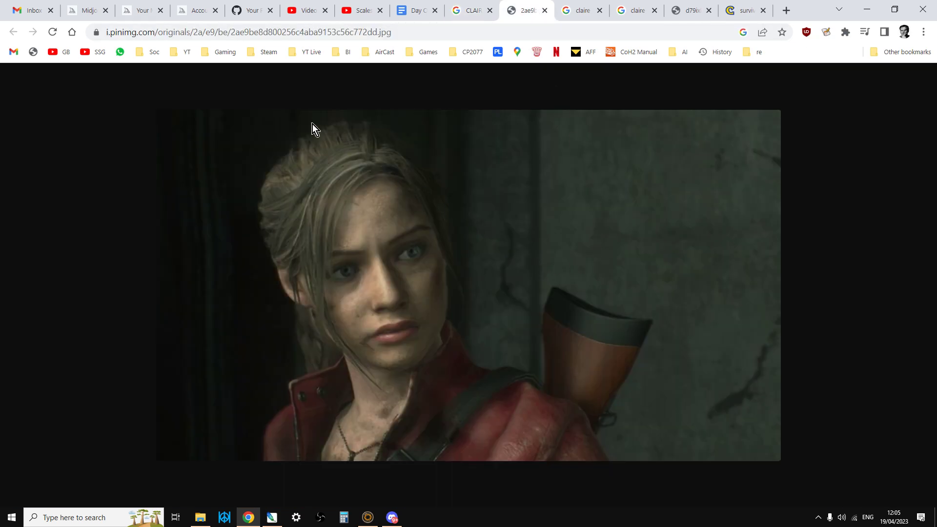
Back in the Midjourney Bot chat, open and dismiss the uploaded reference image's options menu.
{"action": "left_click", "coordinate": [392, 517]}
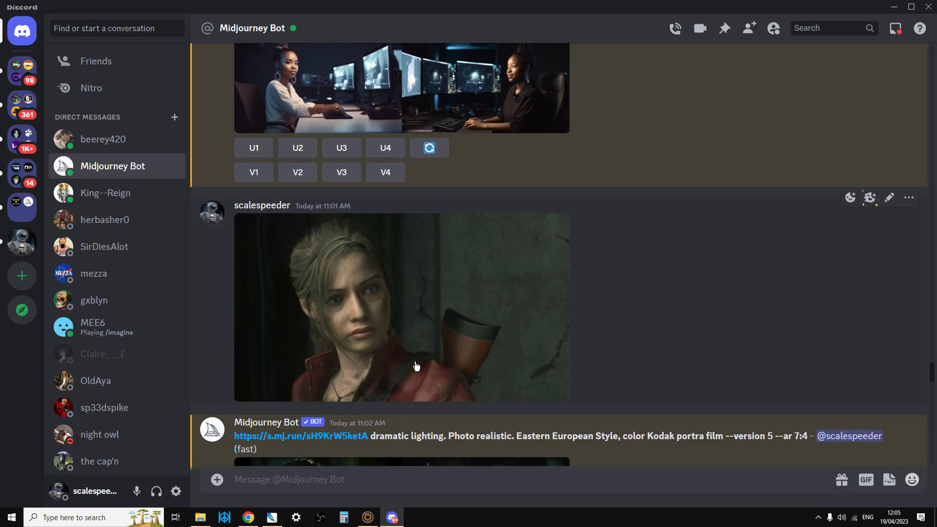
{"action": "right_click", "coordinate": [410, 335]}
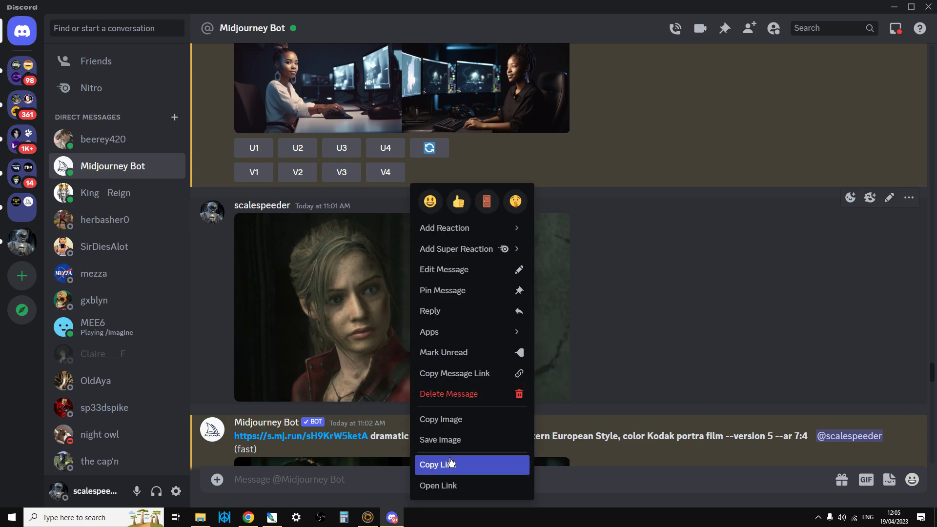
{"action": "left_click", "coordinate": [659, 346]}
{"action": "scroll", "coordinate": [401, 420], "scroll_direction": "down", "scroll_amount": 3}
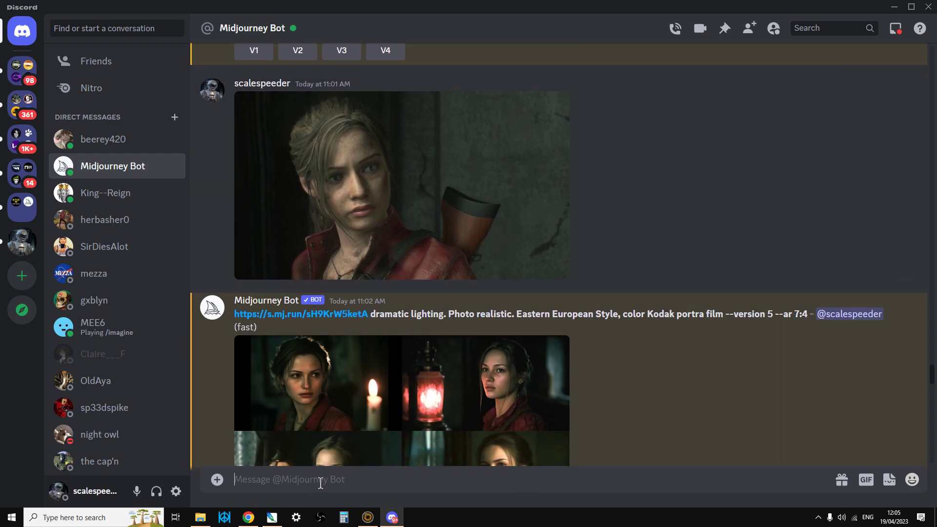
Draft an /imagine prompt with the copied reference image link, then delete it all.
{"action": "type", "text": "/imagiu"}
{"action": "key", "text": "BackSpace"}
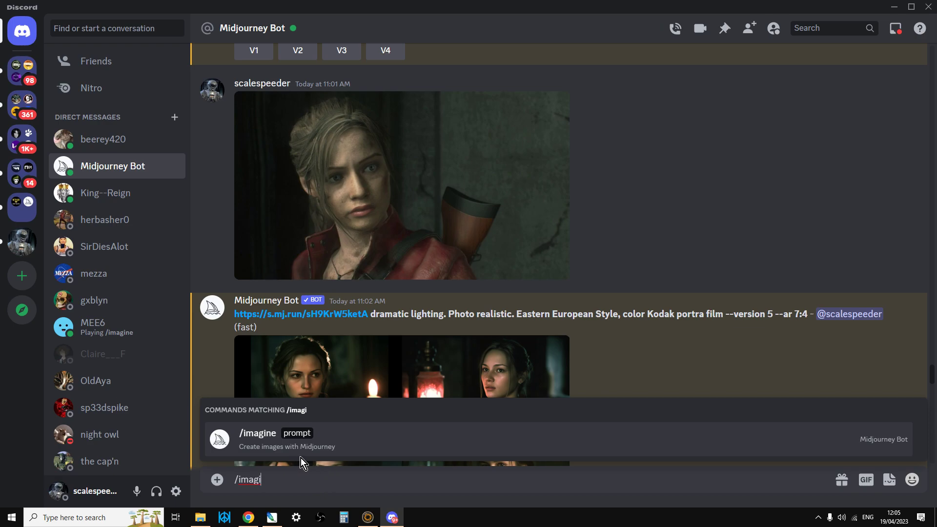
{"action": "left_click", "coordinate": [311, 435]}
{"action": "right_click", "coordinate": [361, 227]}
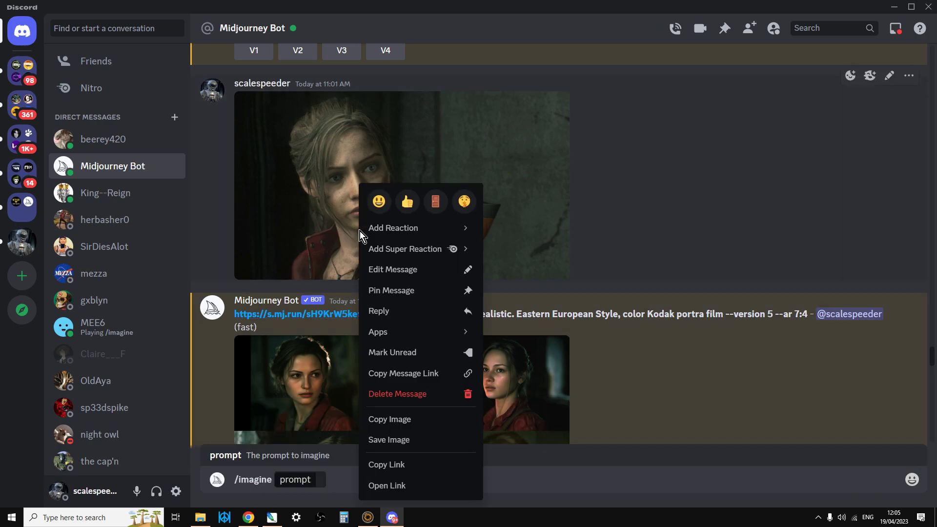
{"action": "left_click", "coordinate": [414, 467]}
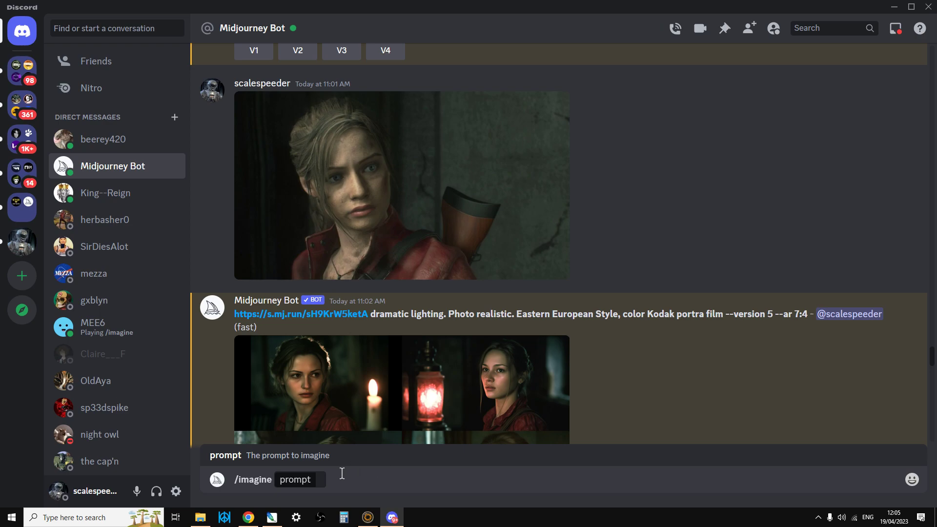
{"action": "key", "text": "ctrl+v"}
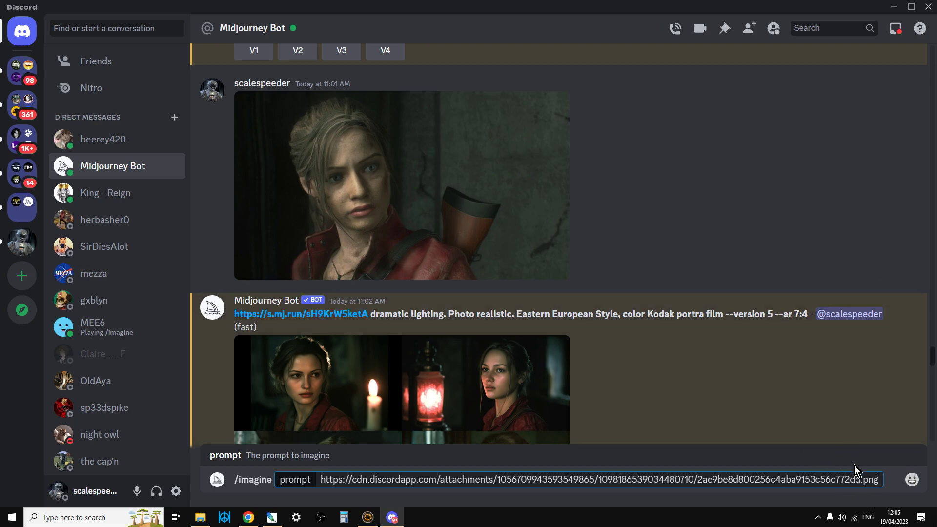
{"action": "key", "text": "BackSpace"}
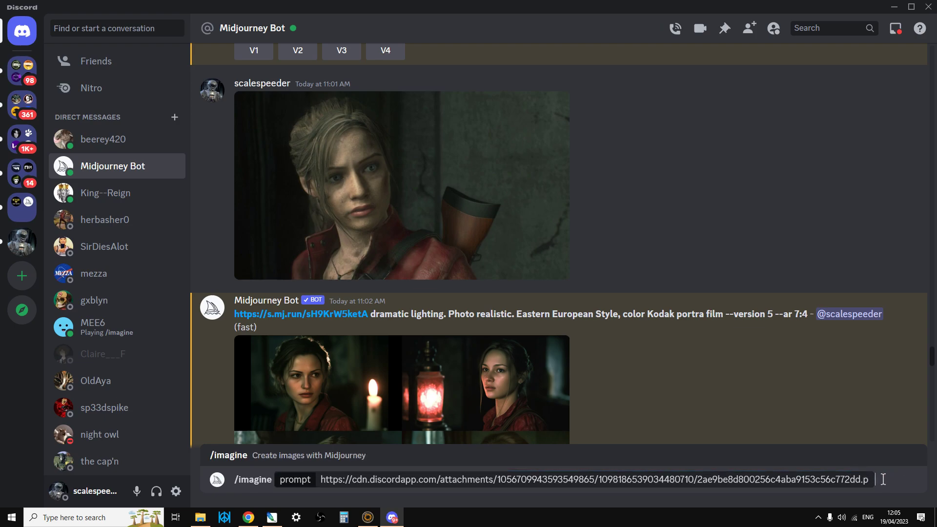
{"action": "key", "text": "BackSpace"}
{"action": "key", "text": "BackSpace"}
{"action": "key", "text": "BackSpace"}
{"action": "key", "text": "BackSpace"}
{"action": "key", "text": "BackSpace"}
{"action": "key", "text": "BackSpace"}
{"action": "key", "text": "BackSpace"}
{"action": "key", "text": "BackSpace"}
{"action": "key", "text": "BackSpace"}
{"action": "key", "text": "BackSpace"}
{"action": "key", "text": "BackSpace"}
{"action": "key", "text": "BackSpace"}
{"action": "key", "text": "BackSpace"}
{"action": "key", "text": "BackSpace"}
{"action": "key", "text": "BackSpace"}
{"action": "key", "text": "BackSpace"}
{"action": "key", "text": "BackSpace"}
{"action": "key", "text": "BackSpace"}
{"action": "key", "text": "BackSpace"}
{"action": "key", "text": "BackSpace"}
{"action": "key", "text": "BackSpace"}
{"action": "key", "text": "BackSpace"}
{"action": "key", "text": "BackSpace"}
{"action": "key", "text": "BackSpace"}
{"action": "key", "text": "BackSpace"}
{"action": "key", "text": "BackSpace"}
{"action": "key", "text": "BackSpace"}
{"action": "key", "text": "BackSpace"}
{"action": "key", "text": "BackSpace"}
{"action": "key", "text": "BackSpace"}
{"action": "key", "text": "BackSpace"}
{"action": "key", "text": "BackSpace"}
{"action": "key", "text": "BackSpace"}
{"action": "key", "text": "BackSpace"}
{"action": "key", "text": "BackSpace"}
{"action": "key", "text": "BackSpace"}
{"action": "key", "text": "BackSpace"}
{"action": "key", "text": "BackSpace"}
{"action": "key", "text": "BackSpace"}
{"action": "key", "text": "BackSpace"}
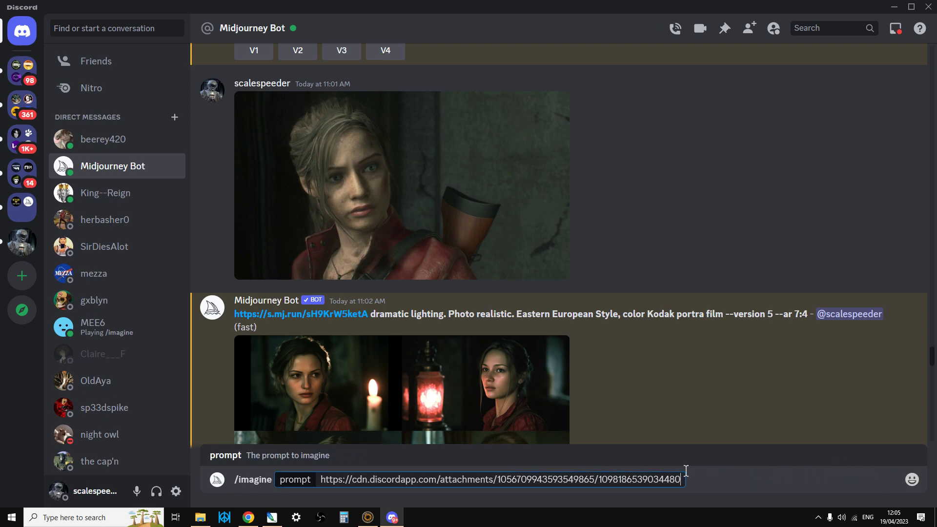
{"action": "key", "text": "BackSpace"}
{"action": "key", "text": "BackSpace"}
{"action": "key", "text": "BackSpace"}
{"action": "key", "text": "BackSpace"}
{"action": "key", "text": "BackSpace"}
{"action": "key", "text": "BackSpace"}
{"action": "key", "text": "BackSpace"}
{"action": "key", "text": "BackSpace"}
{"action": "key", "text": "BackSpace"}
{"action": "key", "text": "BackSpace"}
{"action": "key", "text": "BackSpace"}
{"action": "key", "text": "BackSpace"}
{"action": "key", "text": "BackSpace"}
{"action": "key", "text": "BackSpace"}
{"action": "key", "text": "BackSpace"}
{"action": "key", "text": "BackSpace"}
{"action": "key", "text": "BackSpace"}
{"action": "key", "text": "BackSpace"}
{"action": "key", "text": "BackSpace"}
{"action": "key", "text": "BackSpace"}
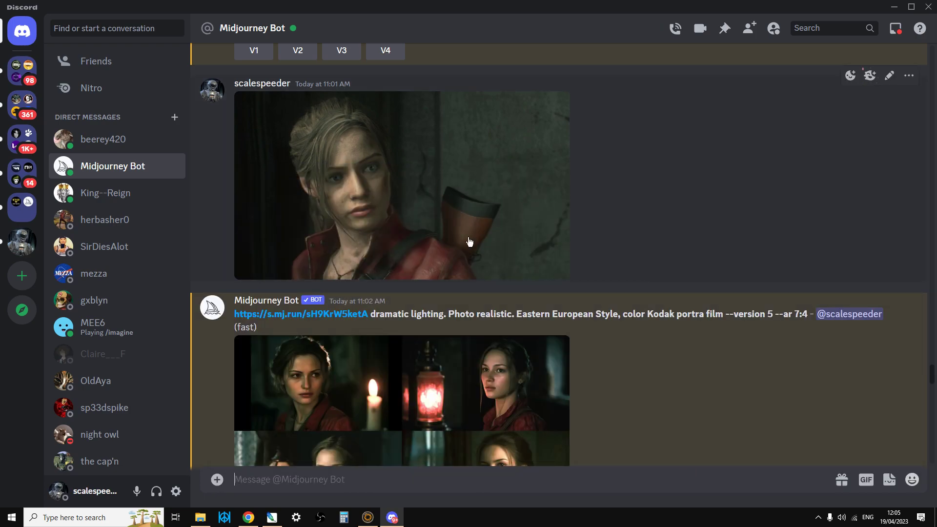
{"action": "scroll", "coordinate": [584, 278], "scroll_direction": "down", "scroll_amount": 3}
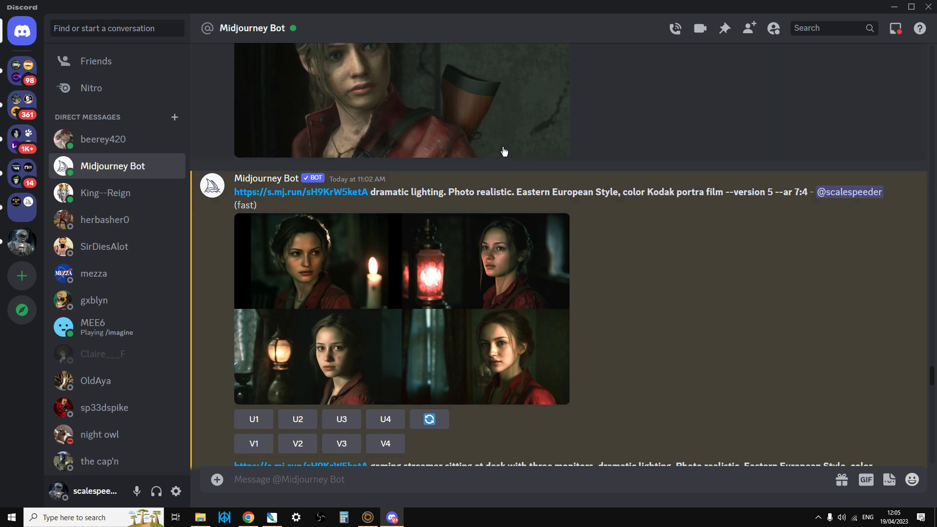
{"action": "scroll", "coordinate": [491, 178], "scroll_direction": "up", "scroll_amount": 1}
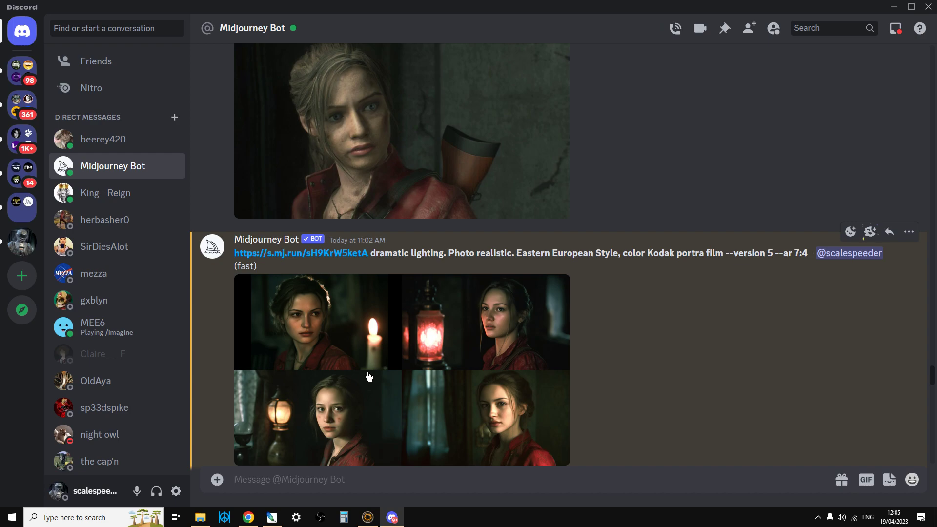
{"action": "scroll", "coordinate": [398, 332], "scroll_direction": "down", "scroll_amount": 1}
{"action": "left_click", "coordinate": [469, 337]}
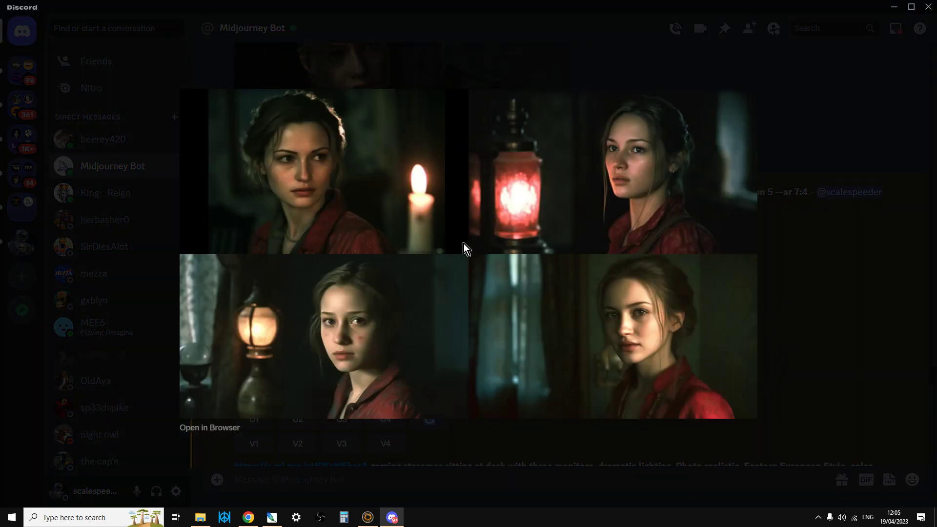
{"action": "left_click", "coordinate": [800, 350]}
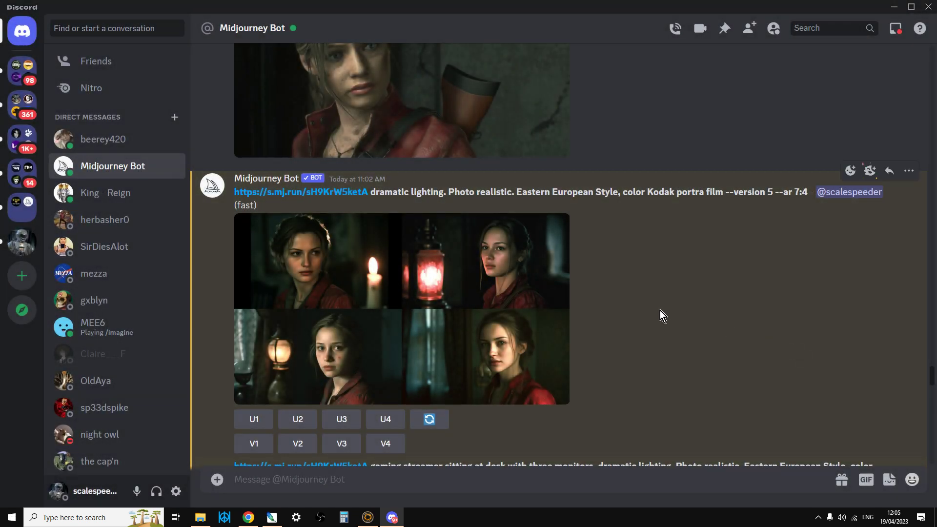
{"action": "scroll", "coordinate": [658, 311], "scroll_direction": "down", "scroll_amount": 3}
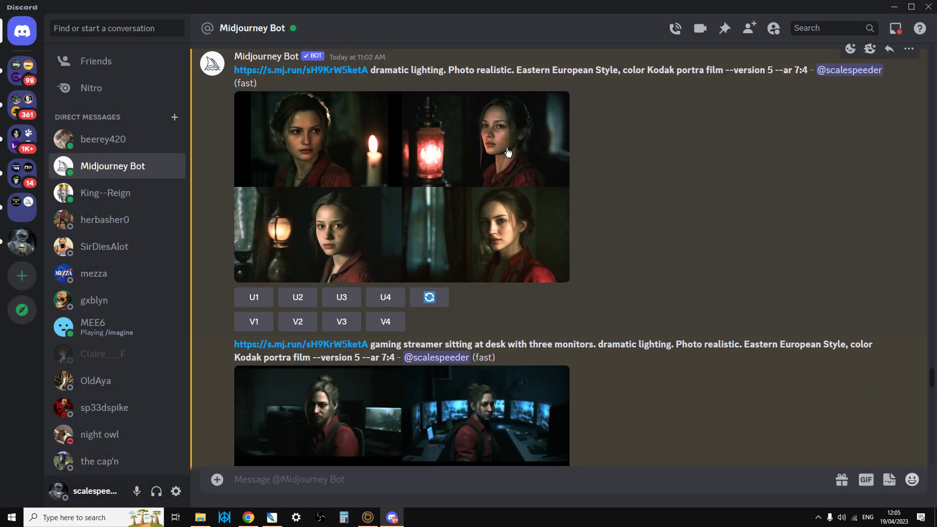
{"action": "scroll", "coordinate": [466, 302], "scroll_direction": "up", "scroll_amount": 1}
{"action": "scroll", "coordinate": [439, 315], "scroll_direction": "down", "scroll_amount": 4}
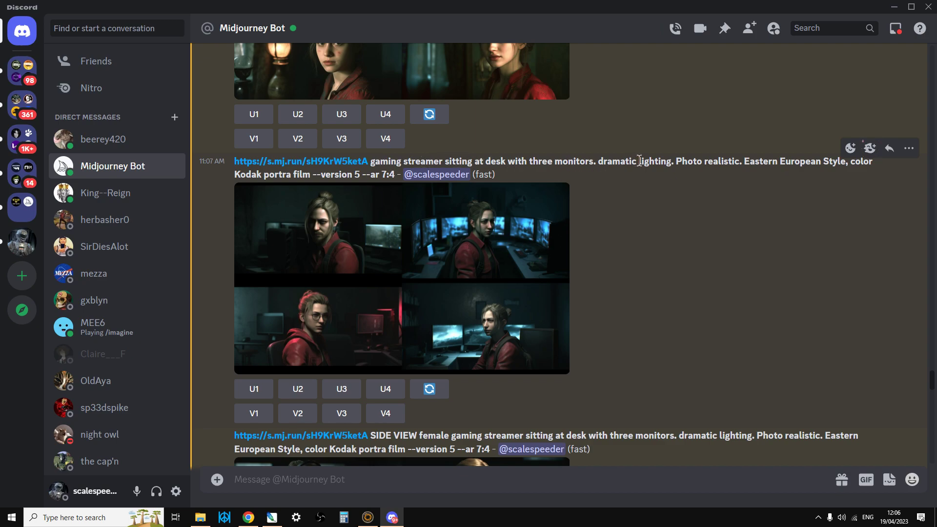
{"action": "left_click", "coordinate": [493, 304]}
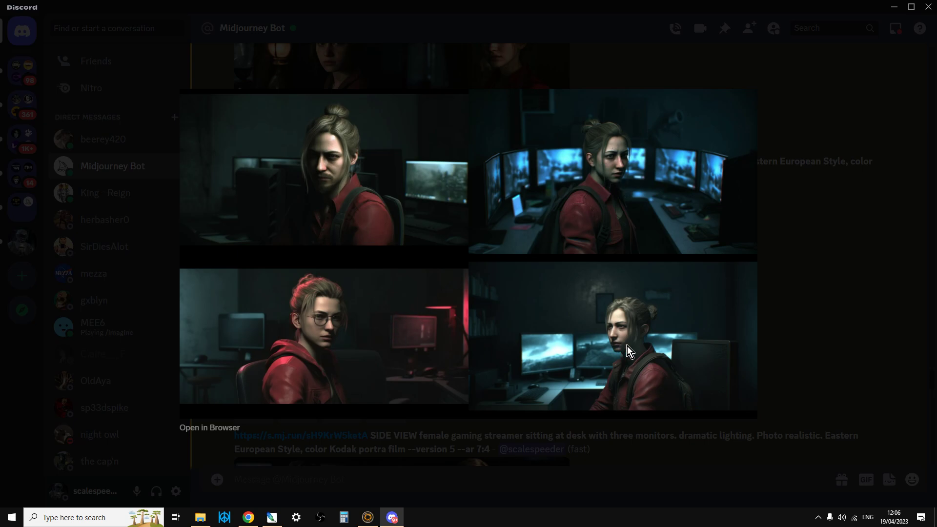
{"action": "left_click", "coordinate": [810, 310]}
{"action": "scroll", "coordinate": [591, 335], "scroll_direction": "down", "scroll_amount": 4}
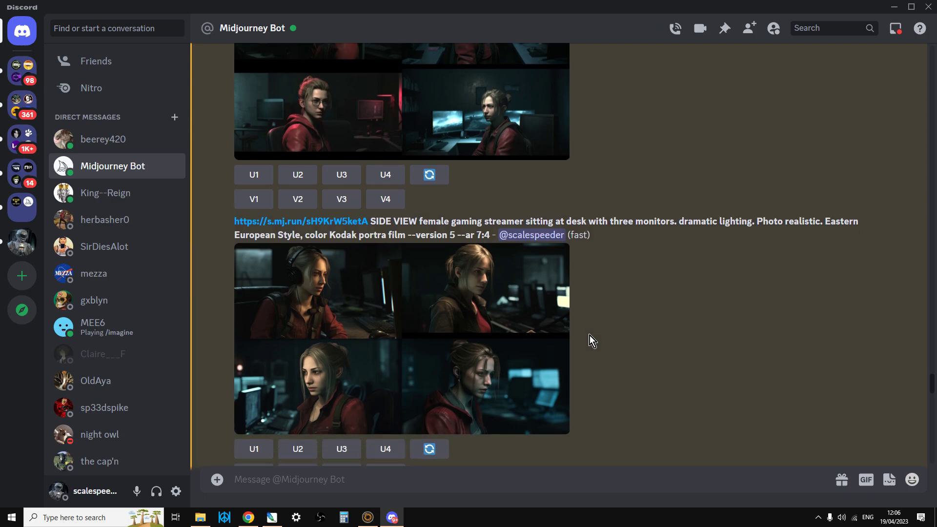
{"action": "scroll", "coordinate": [589, 335], "scroll_direction": "down", "scroll_amount": 2}
{"action": "left_click", "coordinate": [453, 265]}
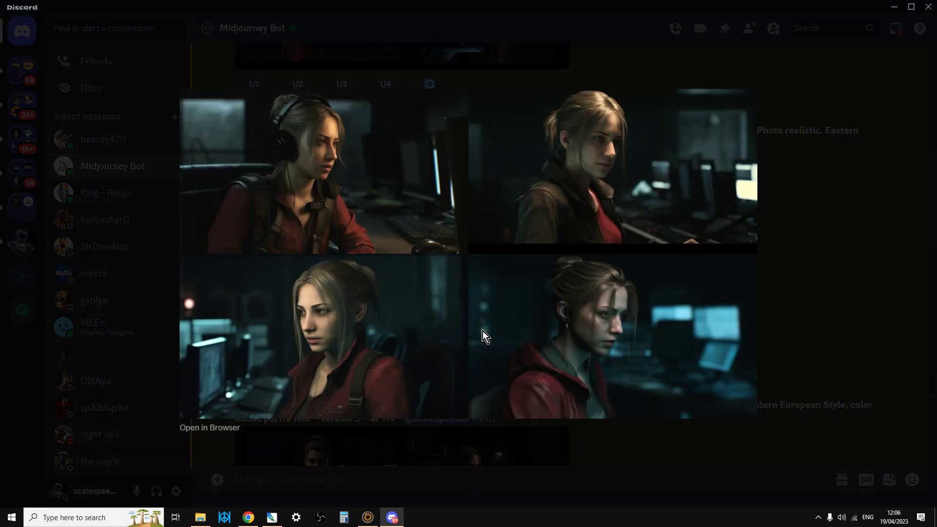
{"action": "left_click", "coordinate": [831, 295]}
{"action": "scroll", "coordinate": [589, 270], "scroll_direction": "down", "scroll_amount": 1}
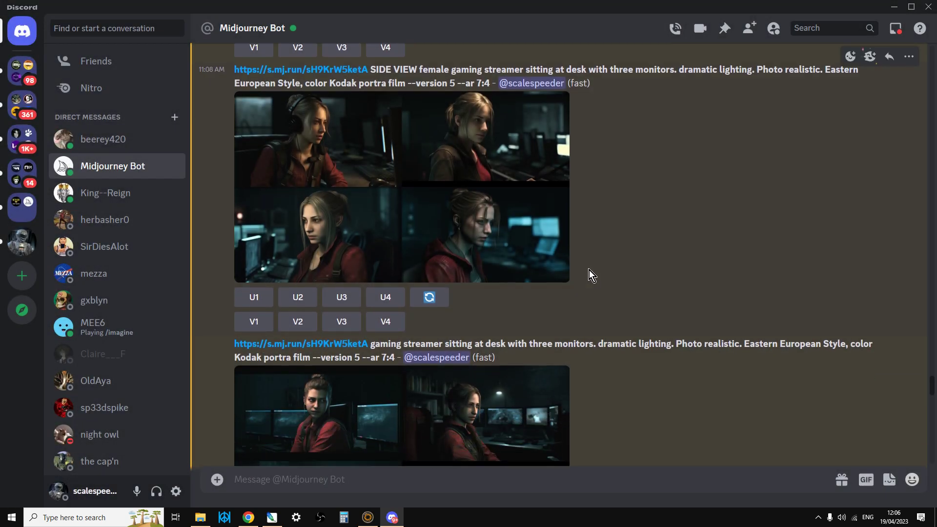
{"action": "scroll", "coordinate": [589, 270], "scroll_direction": "down", "scroll_amount": 4}
{"action": "left_click", "coordinate": [465, 276]}
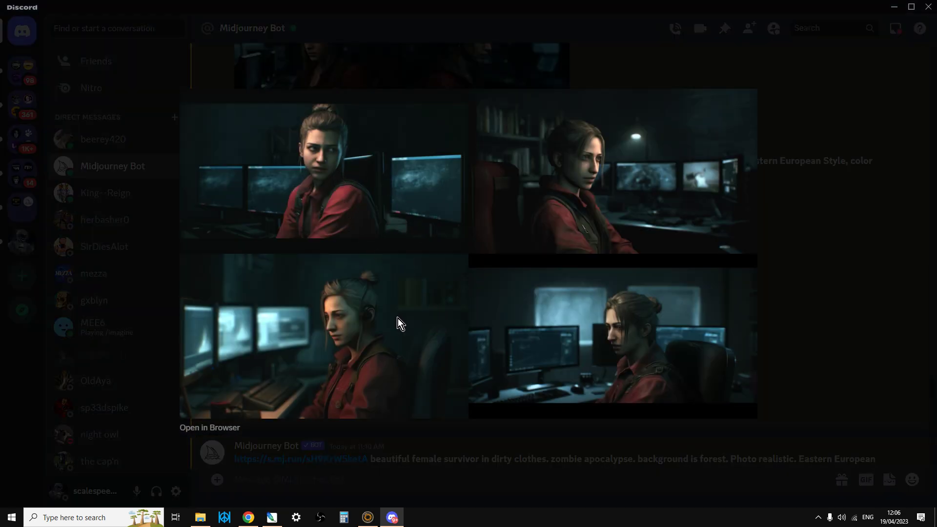
{"action": "left_click", "coordinate": [833, 323]}
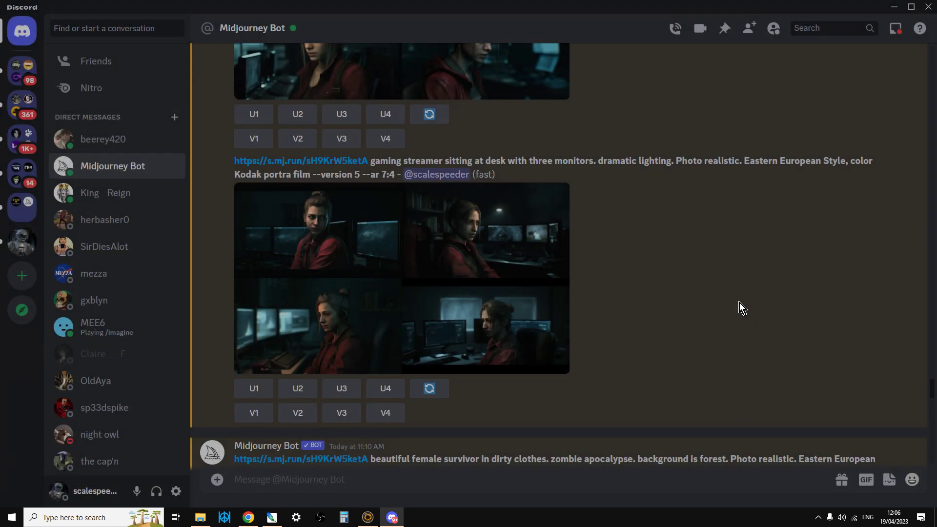
{"action": "scroll", "coordinate": [534, 278], "scroll_direction": "down", "scroll_amount": 5}
{"action": "scroll", "coordinate": [531, 278], "scroll_direction": "up", "scroll_amount": 4}
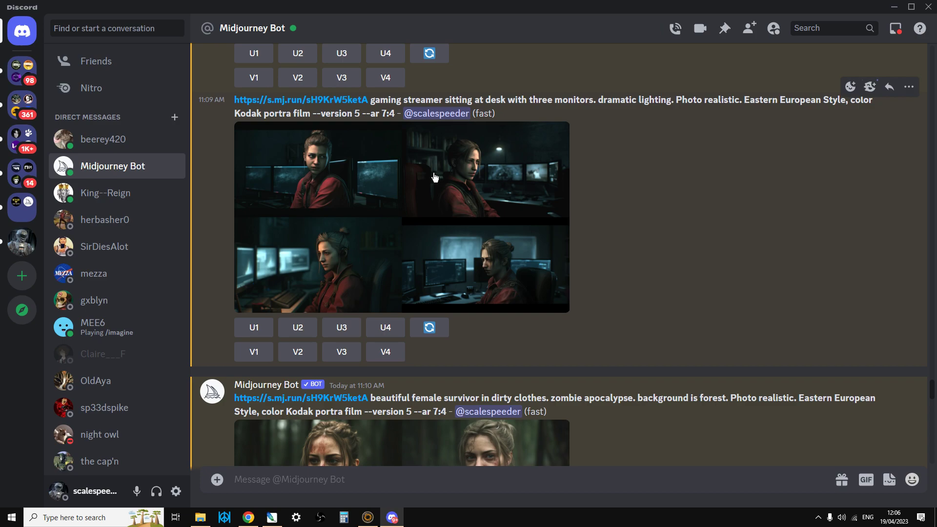
{"action": "scroll", "coordinate": [446, 183], "scroll_direction": "down", "scroll_amount": 4}
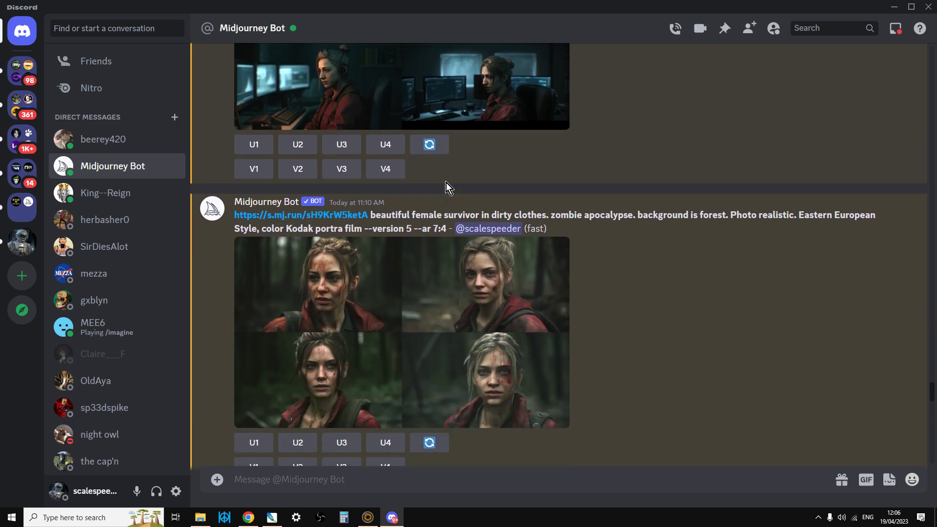
{"action": "scroll", "coordinate": [446, 182], "scroll_direction": "down", "scroll_amount": 1}
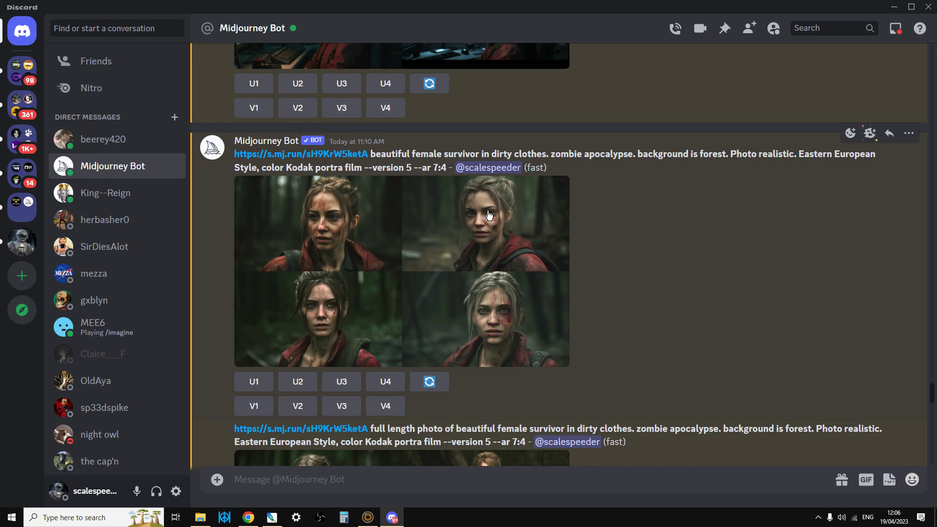
{"action": "left_click", "coordinate": [515, 329]}
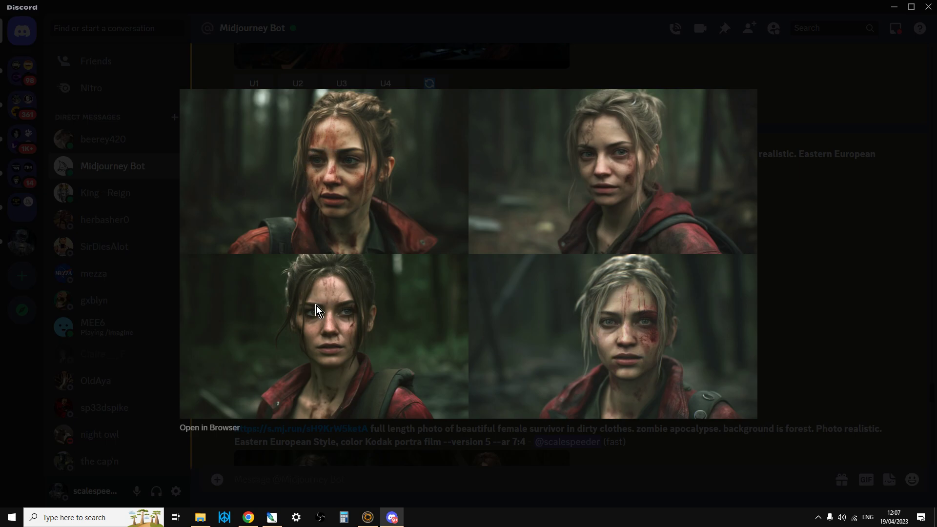
{"action": "left_click", "coordinate": [783, 292]}
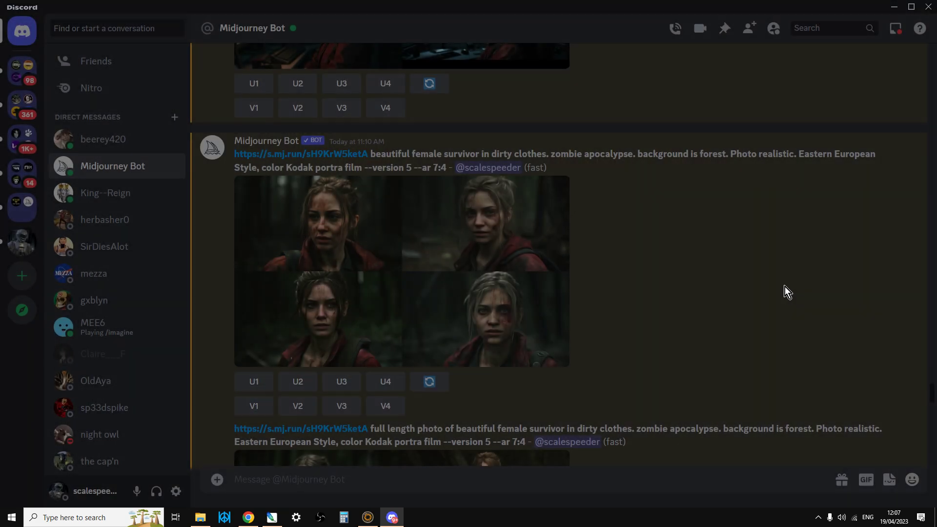
{"action": "scroll", "coordinate": [595, 276], "scroll_direction": "down", "scroll_amount": 5}
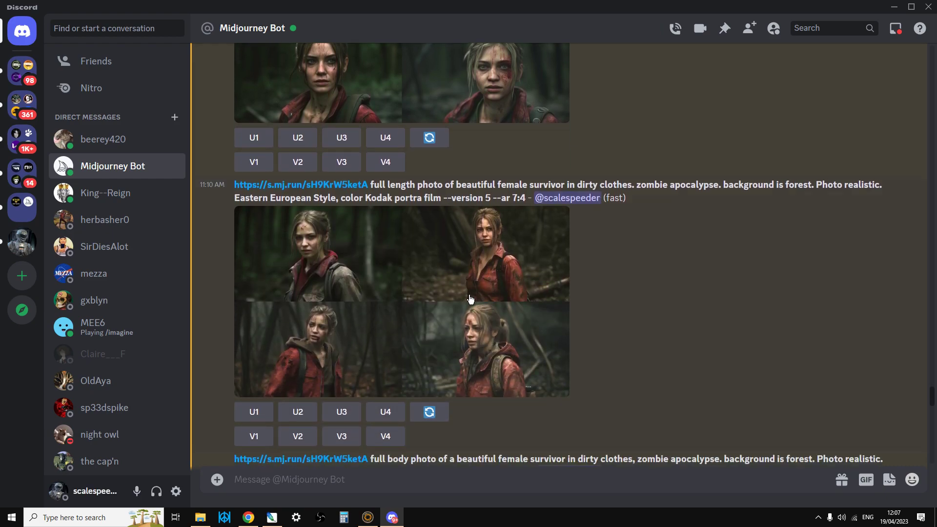
{"action": "left_click", "coordinate": [470, 299]}
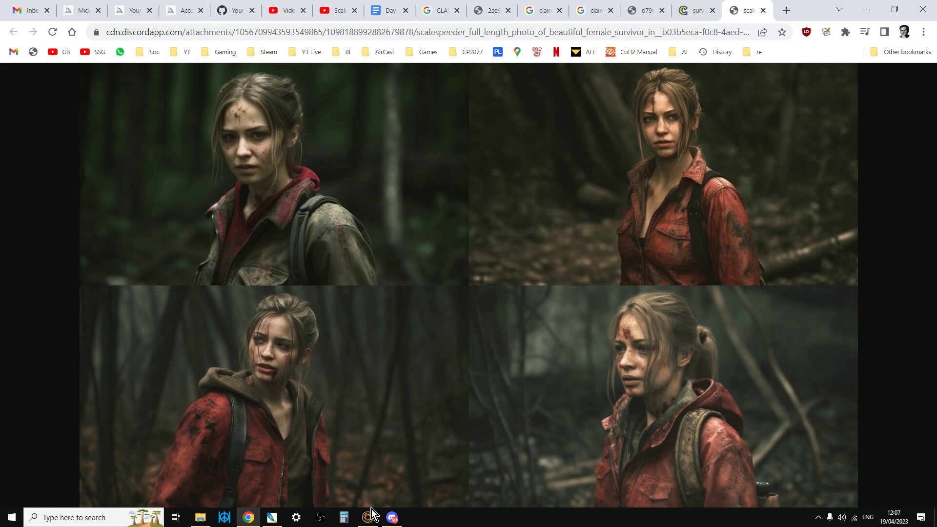
{"action": "left_click", "coordinate": [391, 518]}
{"action": "left_click", "coordinate": [488, 455]}
{"action": "scroll", "coordinate": [478, 365], "scroll_direction": "down", "scroll_amount": 5}
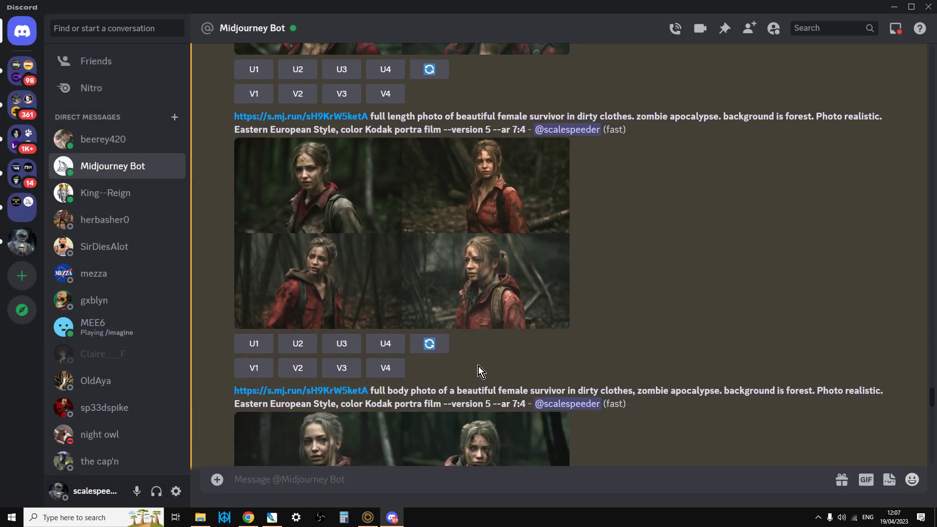
{"action": "scroll", "coordinate": [478, 350], "scroll_direction": "down", "scroll_amount": 5}
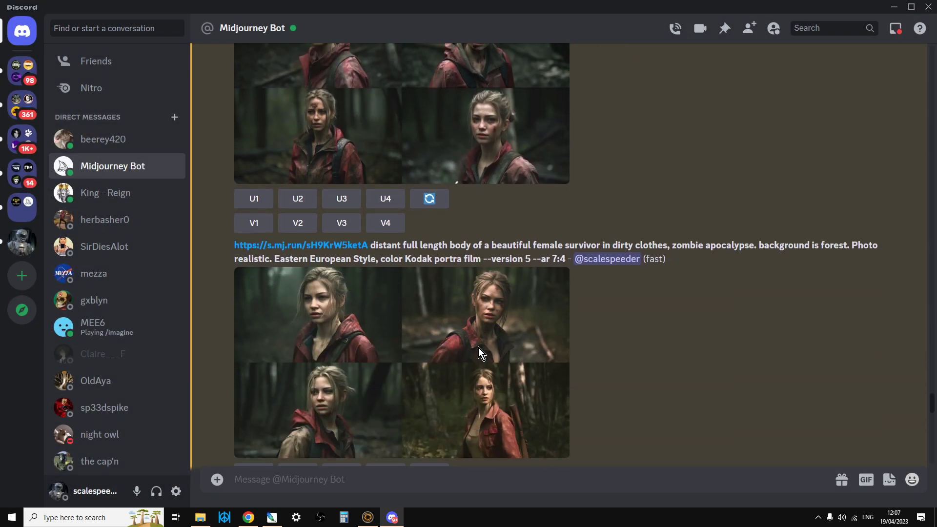
{"action": "scroll", "coordinate": [481, 313], "scroll_direction": "down", "scroll_amount": 3}
{"action": "scroll", "coordinate": [481, 312], "scroll_direction": "down", "scroll_amount": 9}
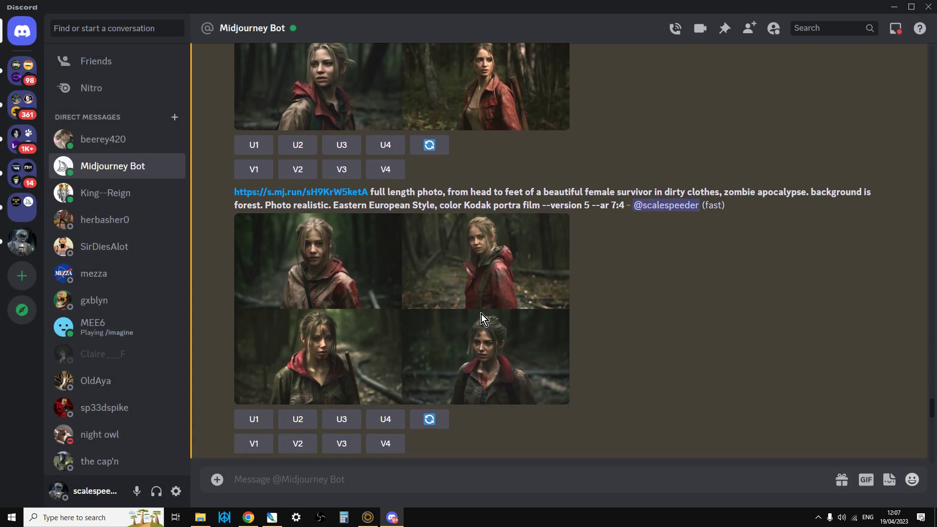
Enlarge and close the red-jacket survivor grid and the newer full-length survivor grid.
{"action": "scroll", "coordinate": [480, 316], "scroll_direction": "down", "scroll_amount": 3}
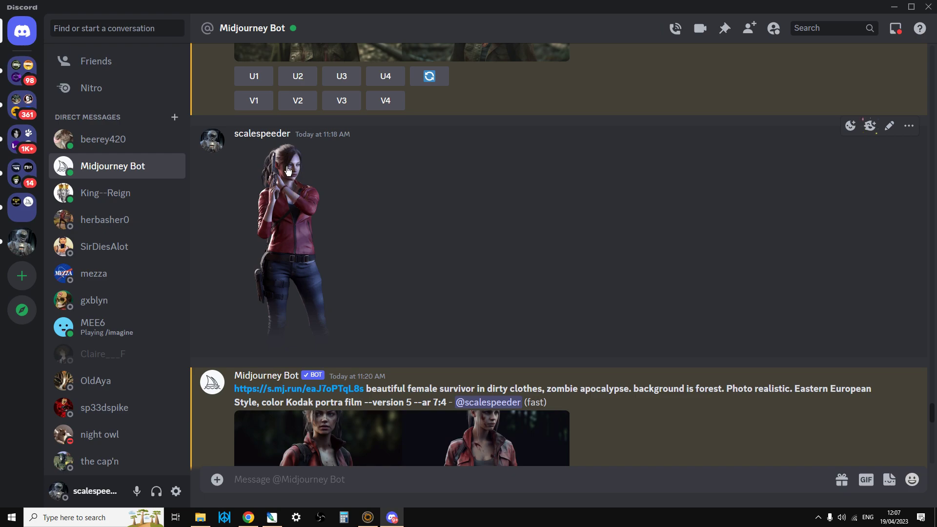
{"action": "scroll", "coordinate": [283, 182], "scroll_direction": "down", "scroll_amount": 6}
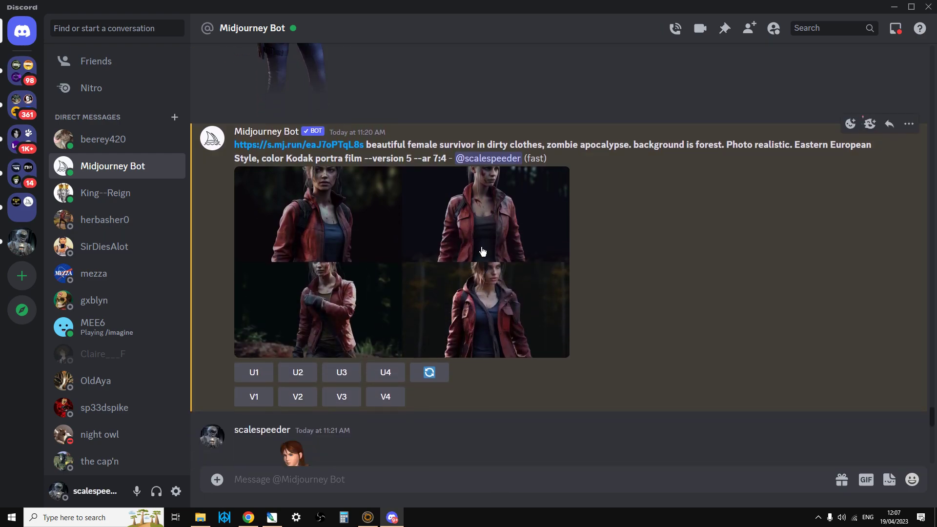
{"action": "left_click", "coordinate": [479, 227]}
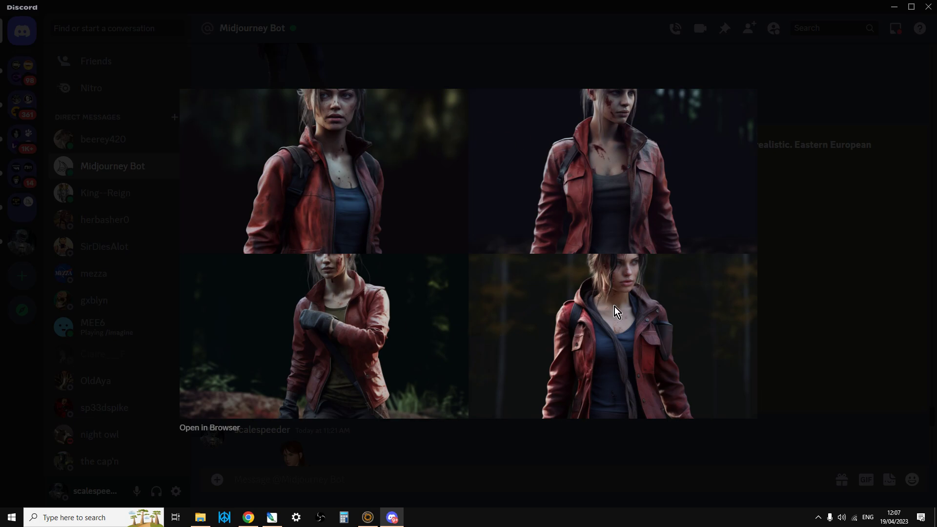
{"action": "left_click", "coordinate": [823, 272]}
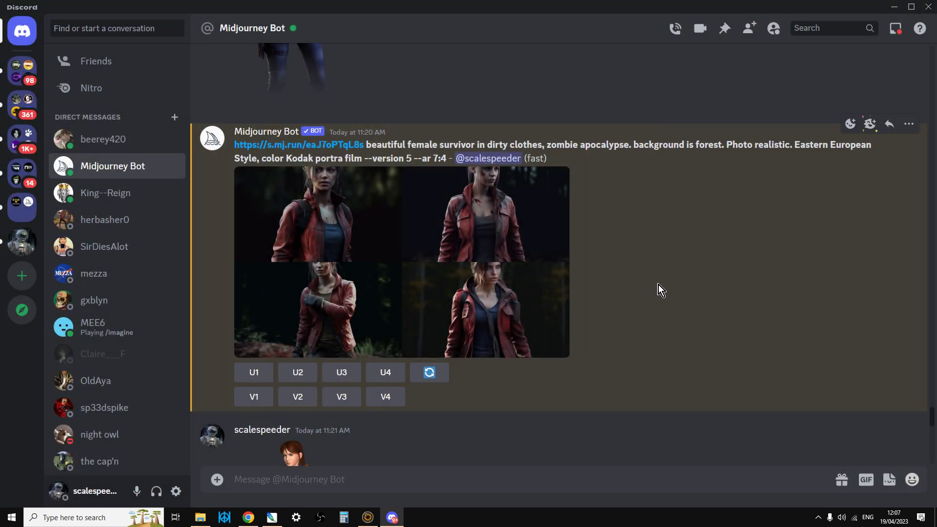
{"action": "scroll", "coordinate": [626, 286], "scroll_direction": "down", "scroll_amount": 10}
{"action": "scroll", "coordinate": [625, 284], "scroll_direction": "down", "scroll_amount": 3}
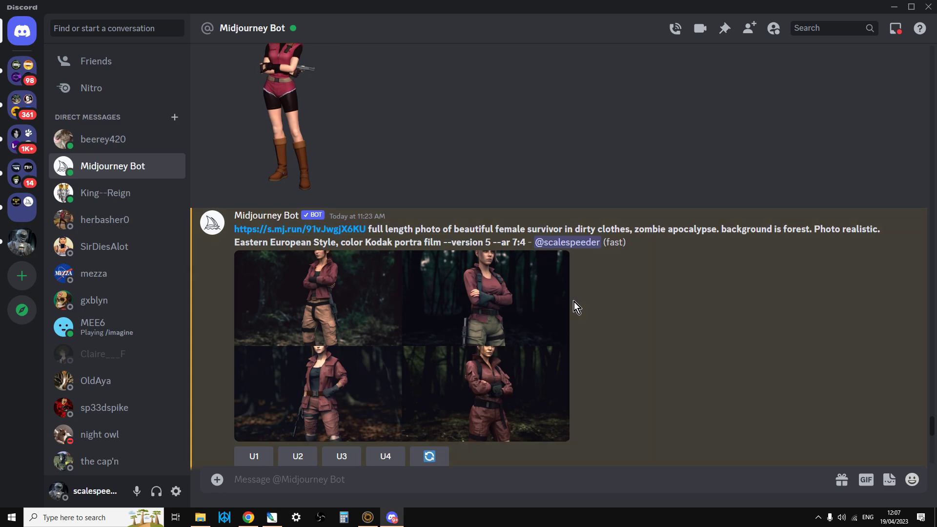
{"action": "left_click", "coordinate": [497, 322]}
{"action": "left_click", "coordinate": [823, 309]}
Preview the newest forest grid and the dark survivor grid, closing each afterward.
{"action": "scroll", "coordinate": [785, 315], "scroll_direction": "down", "scroll_amount": 10}
{"action": "scroll", "coordinate": [602, 322], "scroll_direction": "down", "scroll_amount": 6}
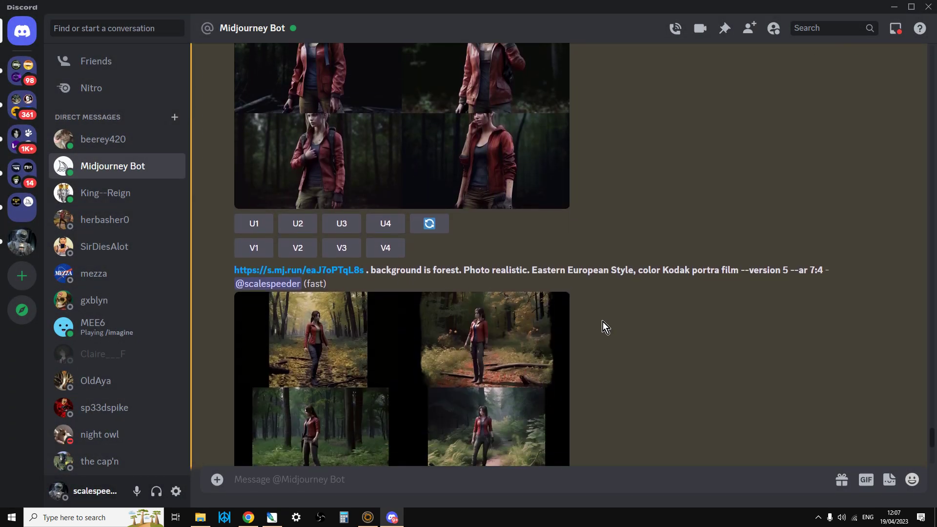
{"action": "left_click", "coordinate": [464, 292]}
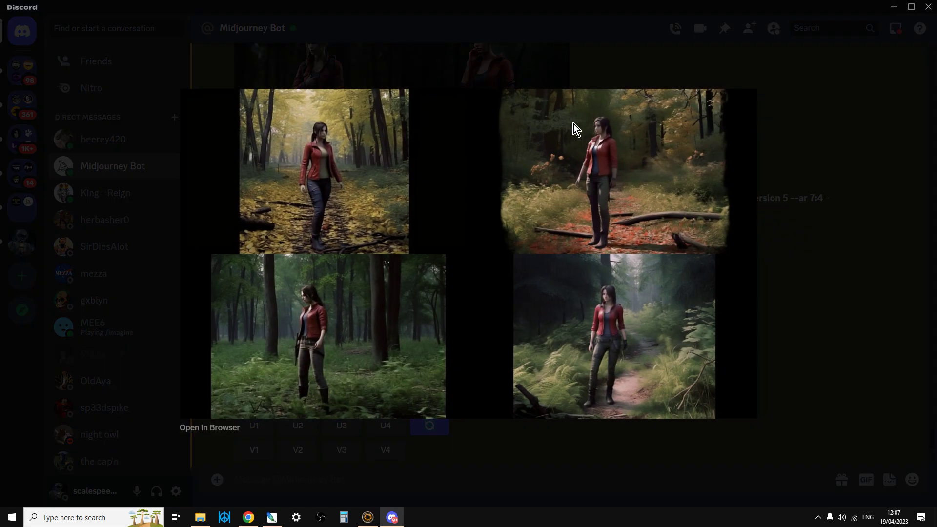
{"action": "left_click", "coordinate": [785, 326]}
{"action": "scroll", "coordinate": [699, 327], "scroll_direction": "down", "scroll_amount": 6}
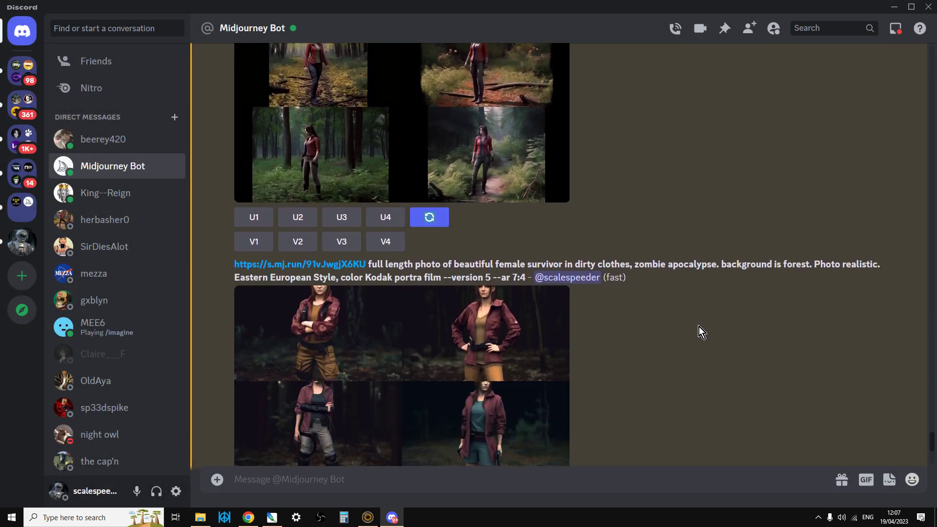
{"action": "left_click", "coordinate": [485, 294]}
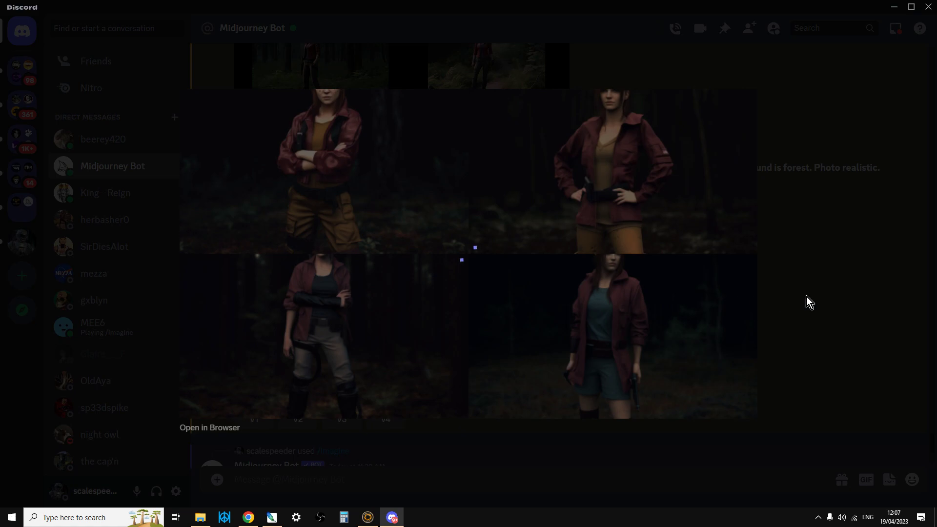
{"action": "left_click", "coordinate": [776, 312]}
Scroll to the bottom and enlarge the latest forest survivor grid.
{"action": "scroll", "coordinate": [740, 318], "scroll_direction": "down", "scroll_amount": 5}
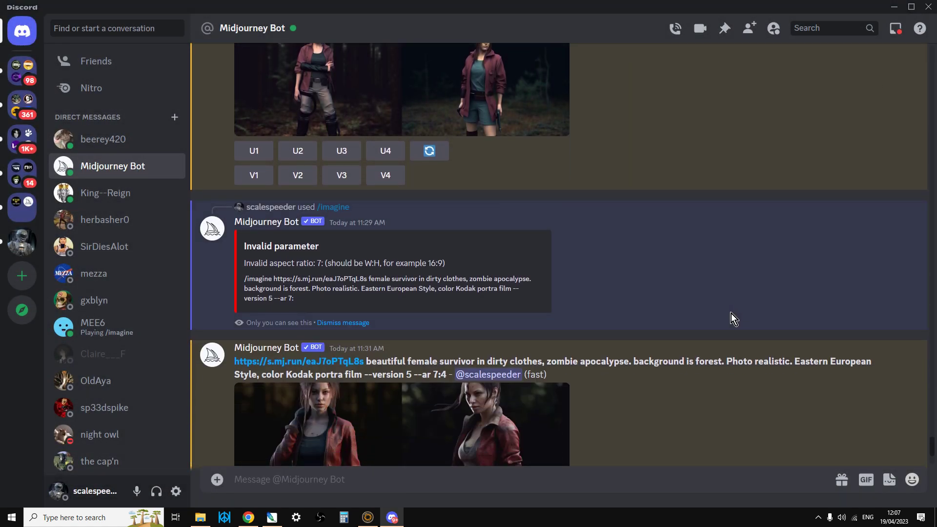
{"action": "scroll", "coordinate": [727, 315], "scroll_direction": "down", "scroll_amount": 3}
{"action": "scroll", "coordinate": [573, 334], "scroll_direction": "down", "scroll_amount": 5}
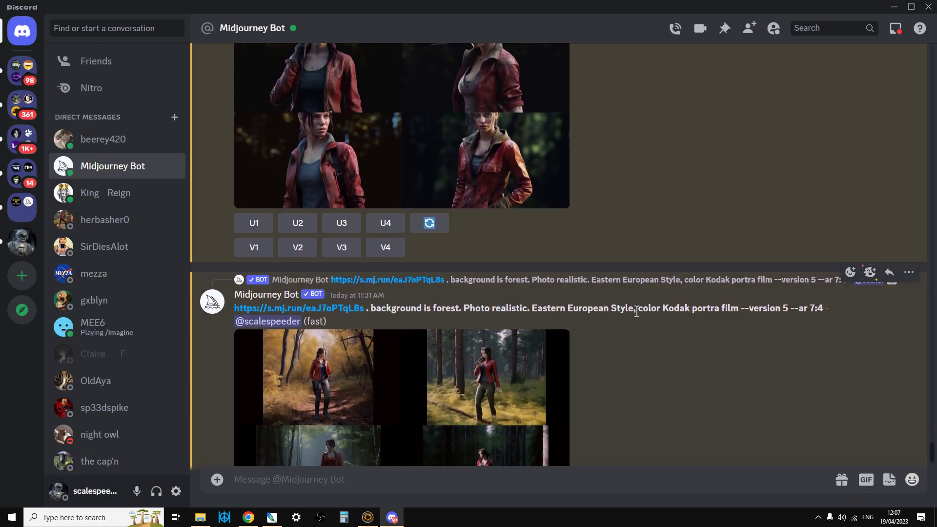
{"action": "scroll", "coordinate": [637, 312], "scroll_direction": "down", "scroll_amount": 3}
{"action": "left_click", "coordinate": [507, 312]}
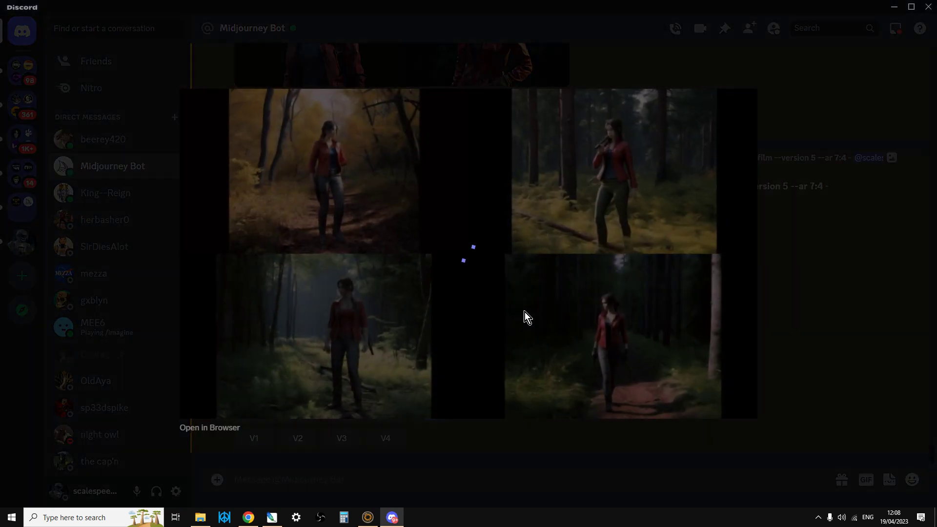
Open the forest grid in Chrome, zoom to full resolution, pan around, then fit it to the window.
{"action": "left_click", "coordinate": [227, 430]}
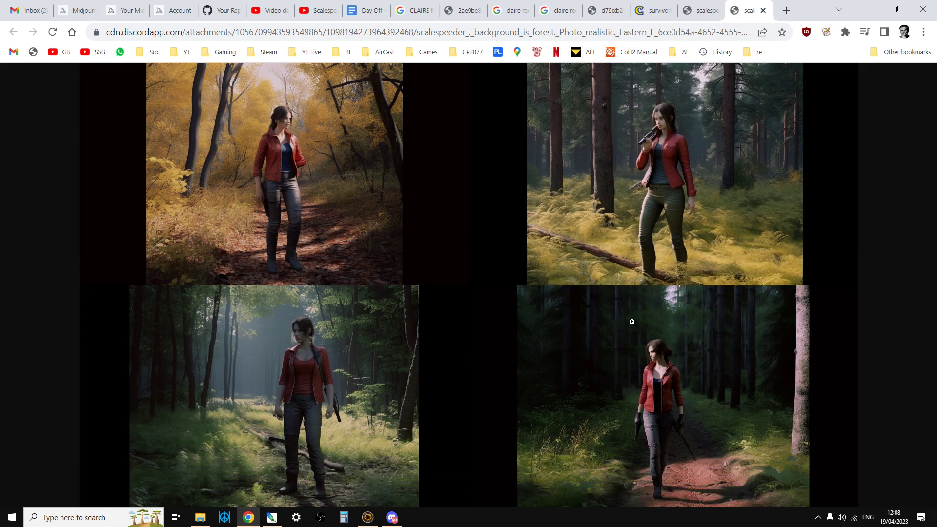
{"action": "left_click", "coordinate": [632, 321]}
{"action": "left_click_drag", "start_coordinate": [932, 291], "coordinate": [927, 396]}
{"action": "left_click_drag", "start_coordinate": [487, 502], "coordinate": [167, 502]}
{"action": "scroll", "coordinate": [558, 358], "scroll_direction": "up", "scroll_amount": 4}
{"action": "scroll", "coordinate": [558, 358], "scroll_direction": "up", "scroll_amount": 6}
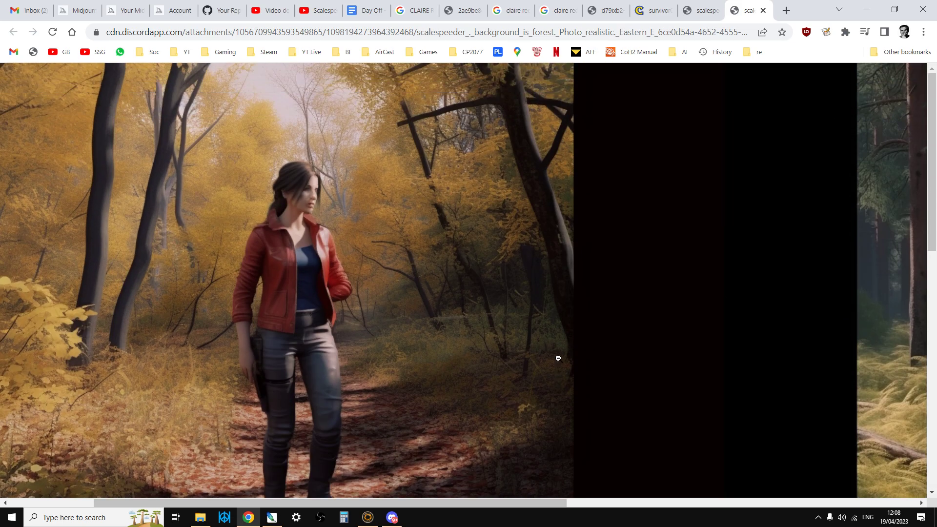
{"action": "left_click", "coordinate": [637, 359]}
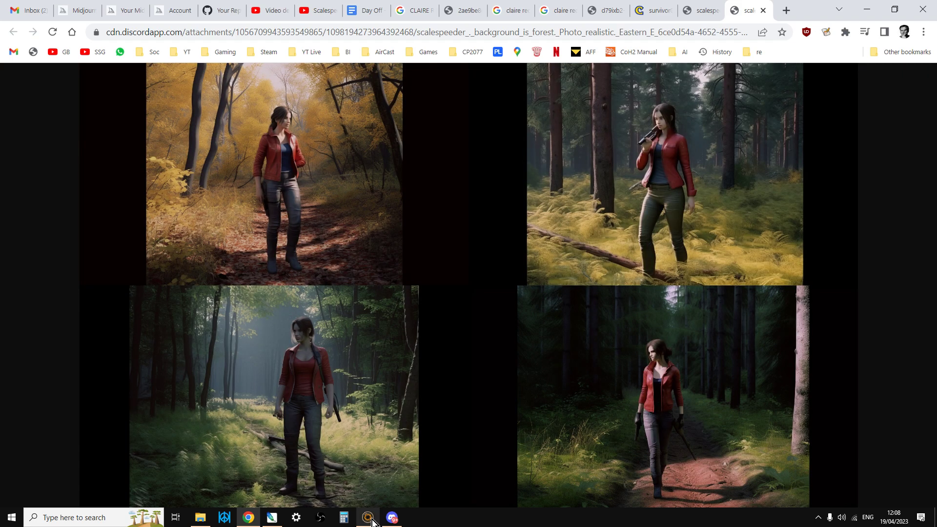
Compare against the hooded survivor grid in Discord, then return to the browser.
{"action": "left_click", "coordinate": [392, 517]}
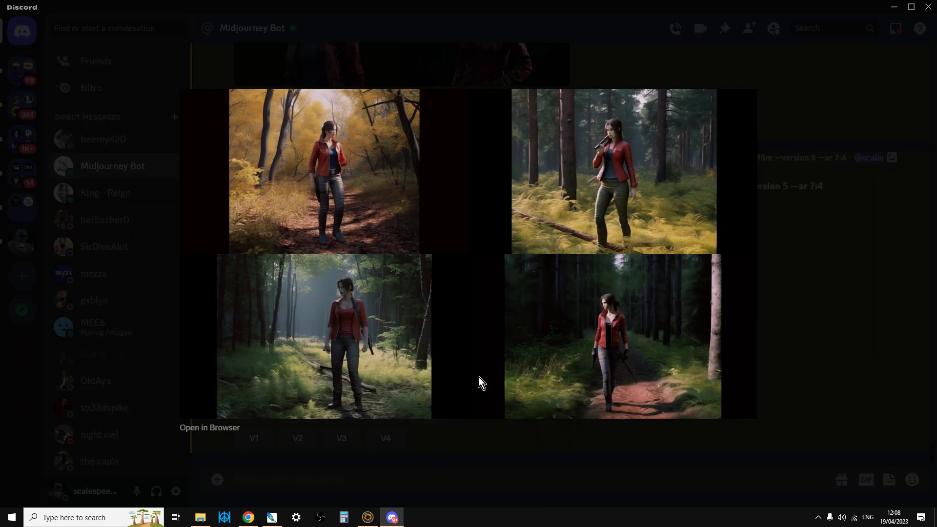
{"action": "left_click", "coordinate": [435, 478]}
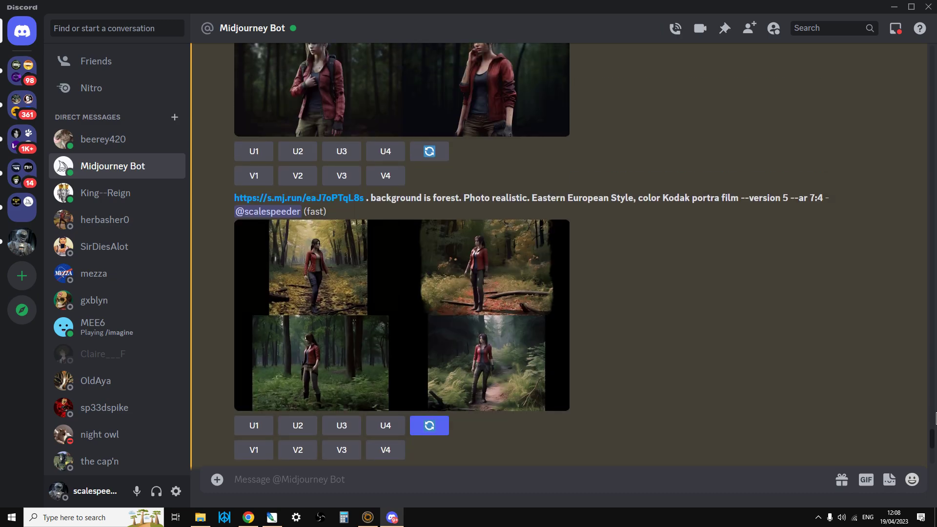
{"action": "scroll", "coordinate": [776, 332], "scroll_direction": "up", "scroll_amount": 15}
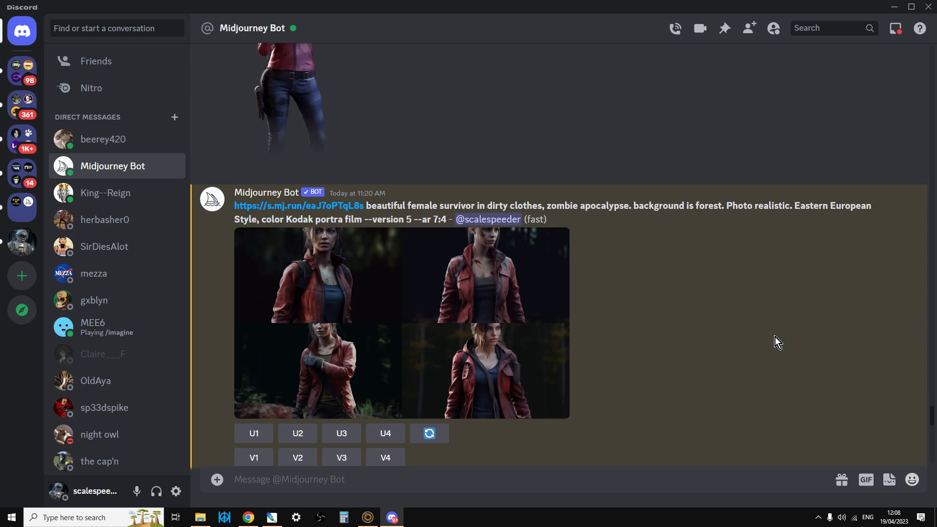
{"action": "scroll", "coordinate": [775, 337], "scroll_direction": "down", "scroll_amount": 10}
{"action": "left_click", "coordinate": [468, 279]}
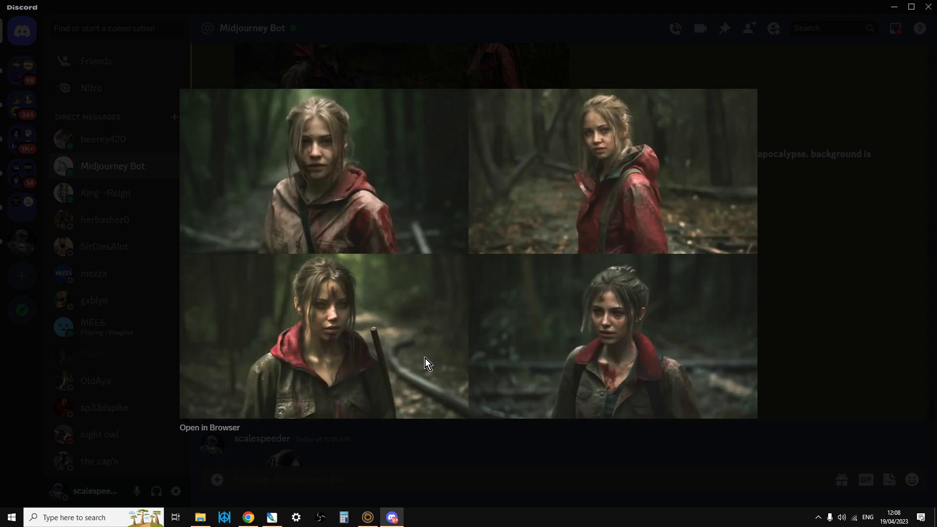
{"action": "left_click", "coordinate": [414, 464]}
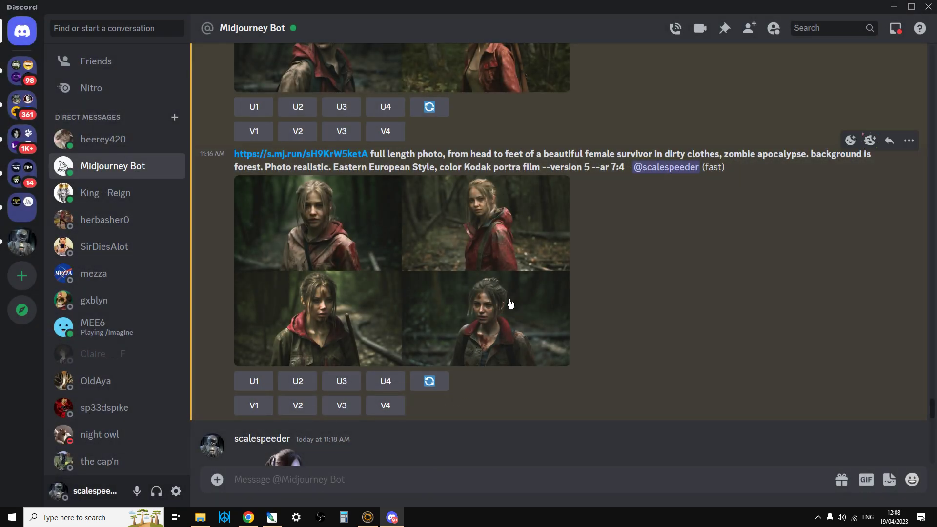
{"action": "left_click", "coordinate": [255, 525]}
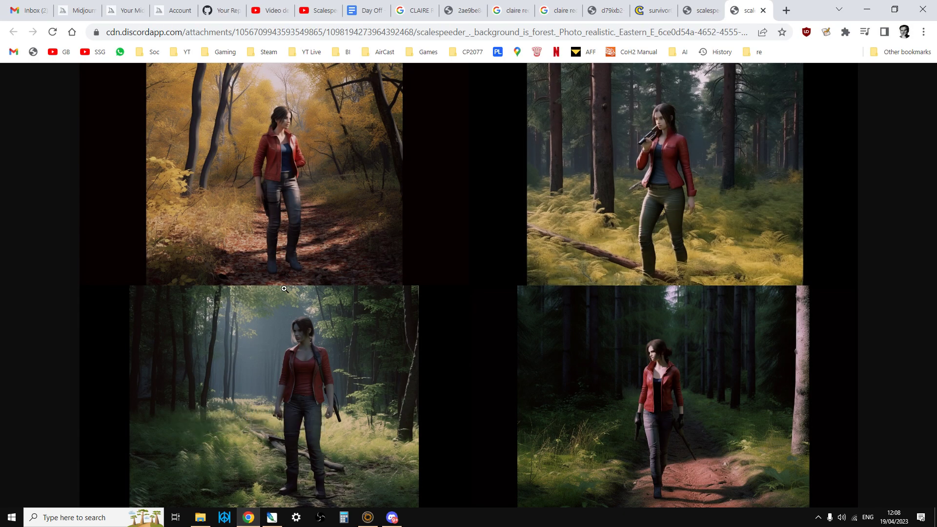
Bring up the YouTube channel home page with its Resident Evil trainer and DayZ uploads.
{"action": "left_click", "coordinate": [320, 13]}
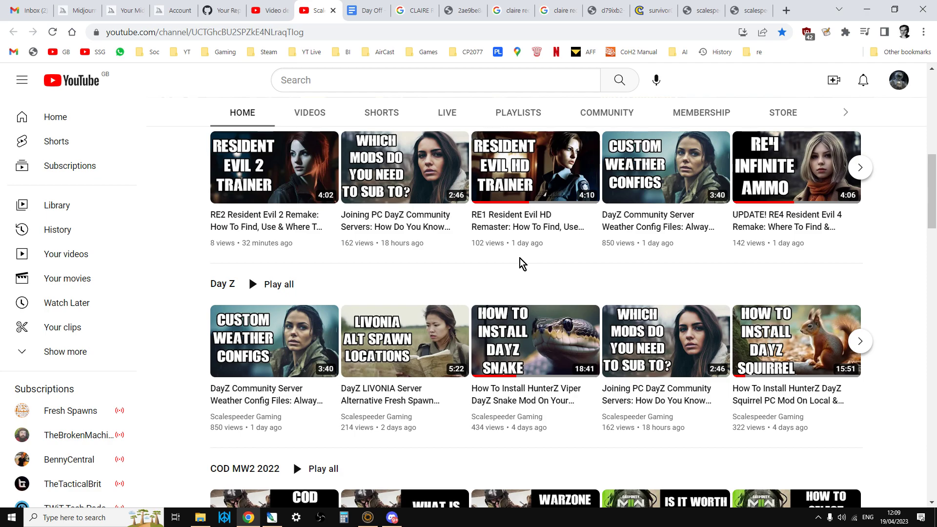
Scroll through the Midjourney Home gallery of past creations, then go back to the YouTube channel page.
{"action": "left_click", "coordinate": [176, 14]}
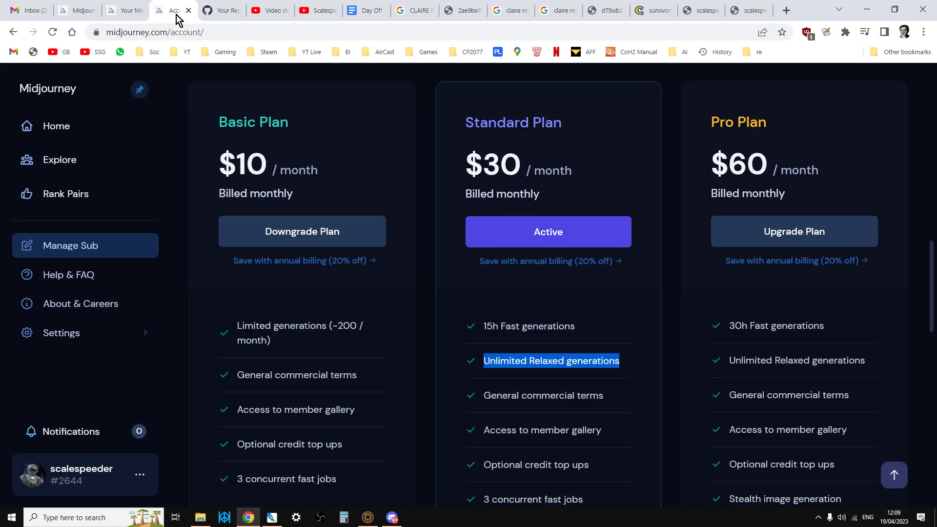
{"action": "left_click", "coordinate": [125, 10]}
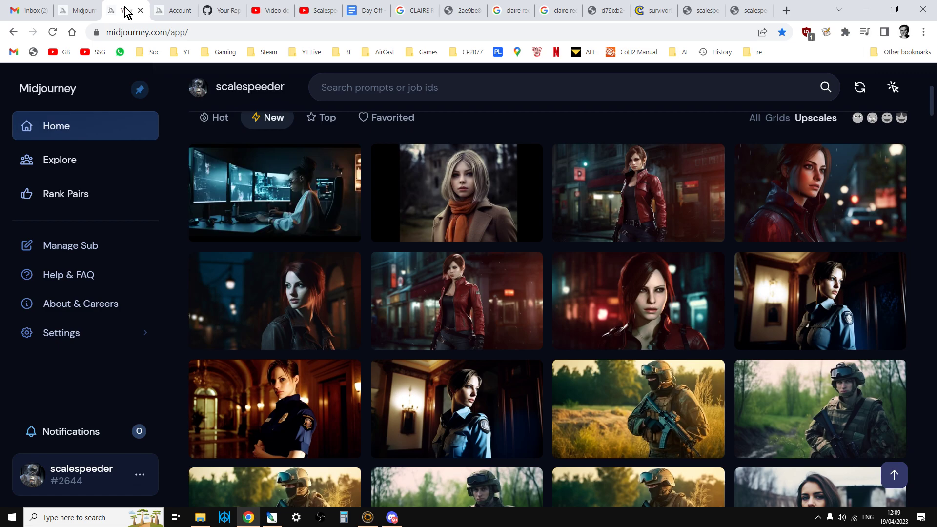
{"action": "scroll", "coordinate": [516, 261], "scroll_direction": "down", "scroll_amount": 5}
{"action": "scroll", "coordinate": [557, 301], "scroll_direction": "down", "scroll_amount": 5}
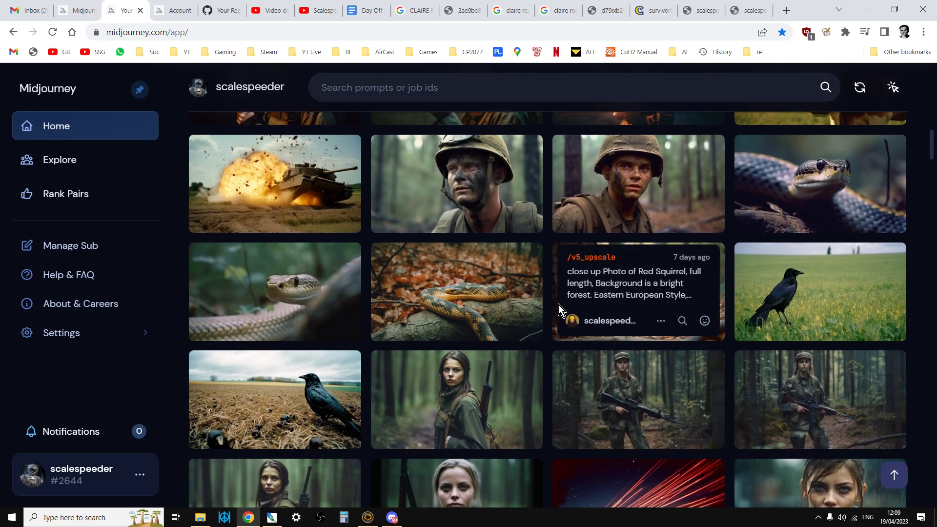
{"action": "scroll", "coordinate": [558, 305], "scroll_direction": "down", "scroll_amount": 5}
{"action": "scroll", "coordinate": [559, 306], "scroll_direction": "down", "scroll_amount": 10}
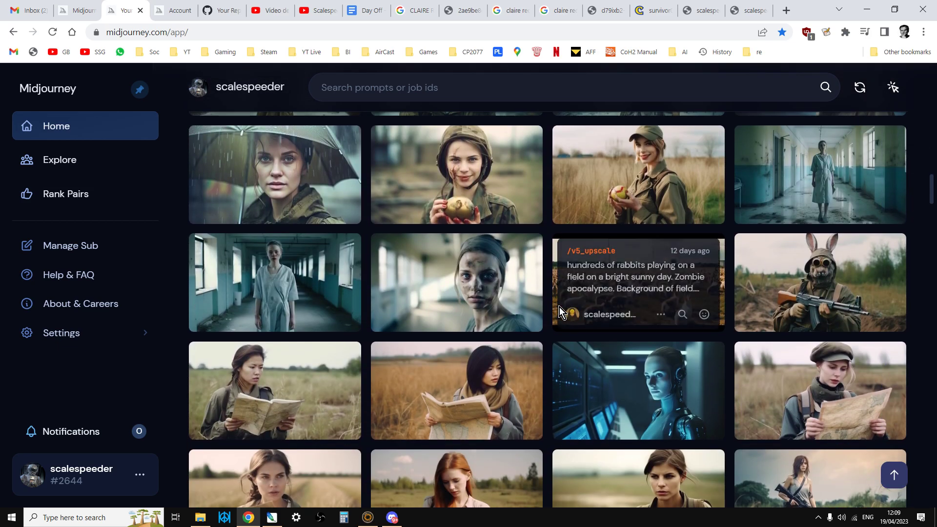
{"action": "scroll", "coordinate": [560, 309], "scroll_direction": "down", "scroll_amount": 5}
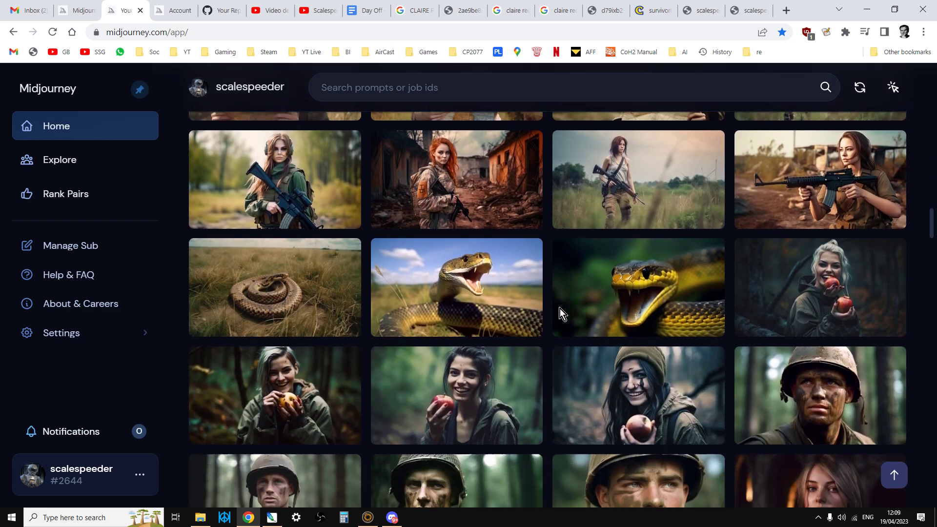
{"action": "scroll", "coordinate": [560, 308], "scroll_direction": "down", "scroll_amount": 5}
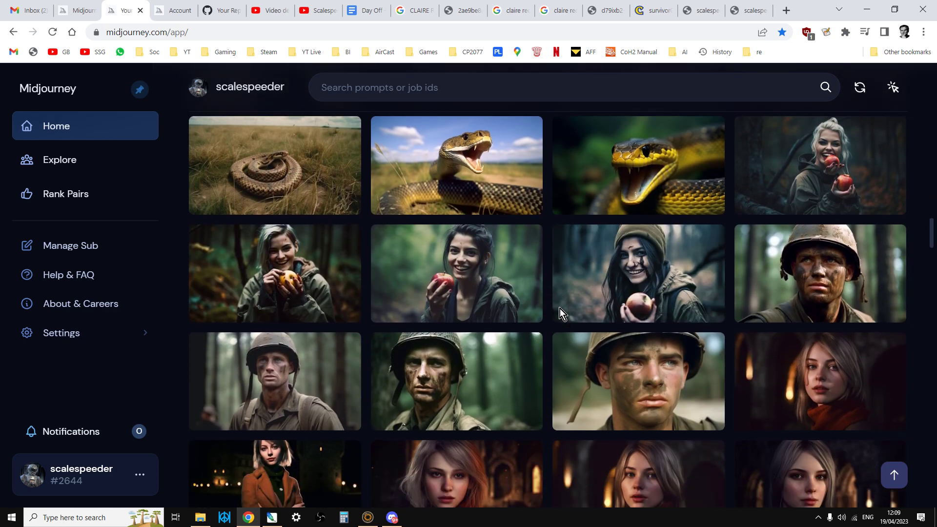
{"action": "scroll", "coordinate": [560, 309], "scroll_direction": "down", "scroll_amount": 9}
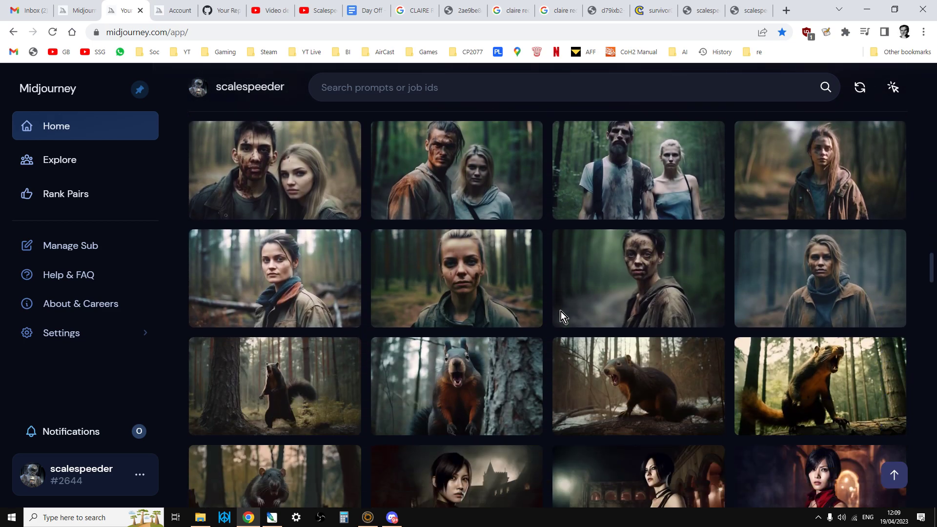
{"action": "scroll", "coordinate": [561, 313], "scroll_direction": "down", "scroll_amount": 4}
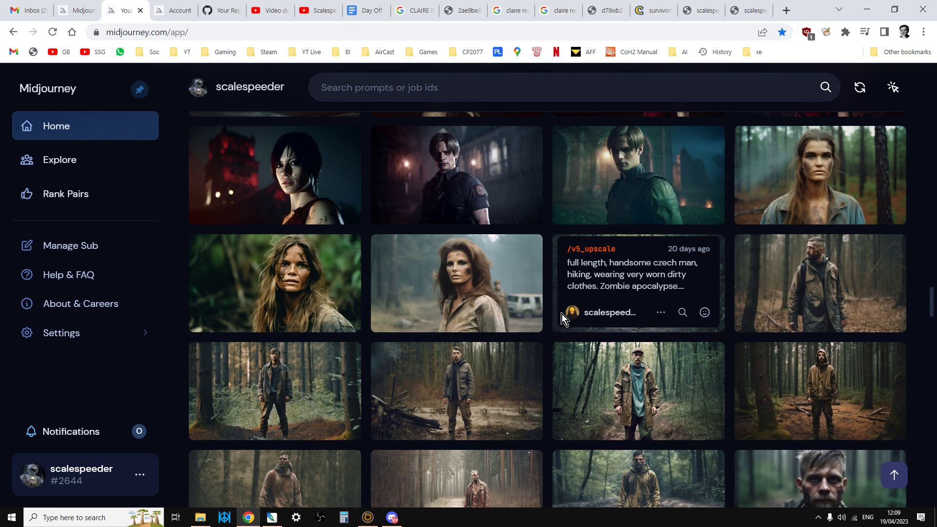
{"action": "left_click", "coordinate": [273, 11]}
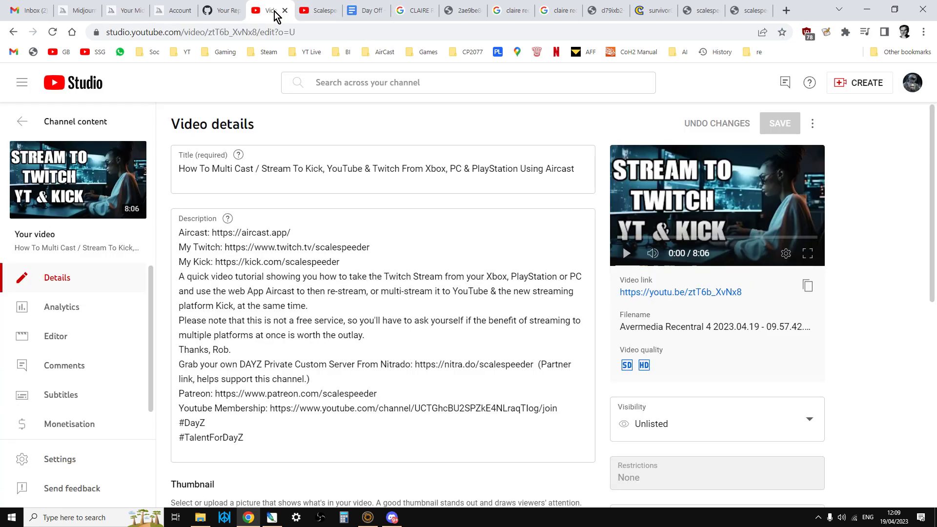
{"action": "left_click", "coordinate": [312, 10]}
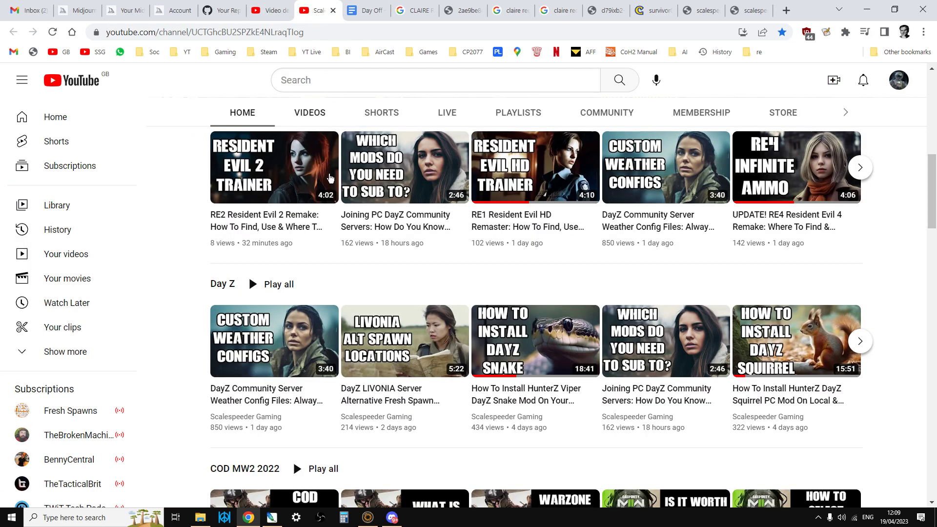